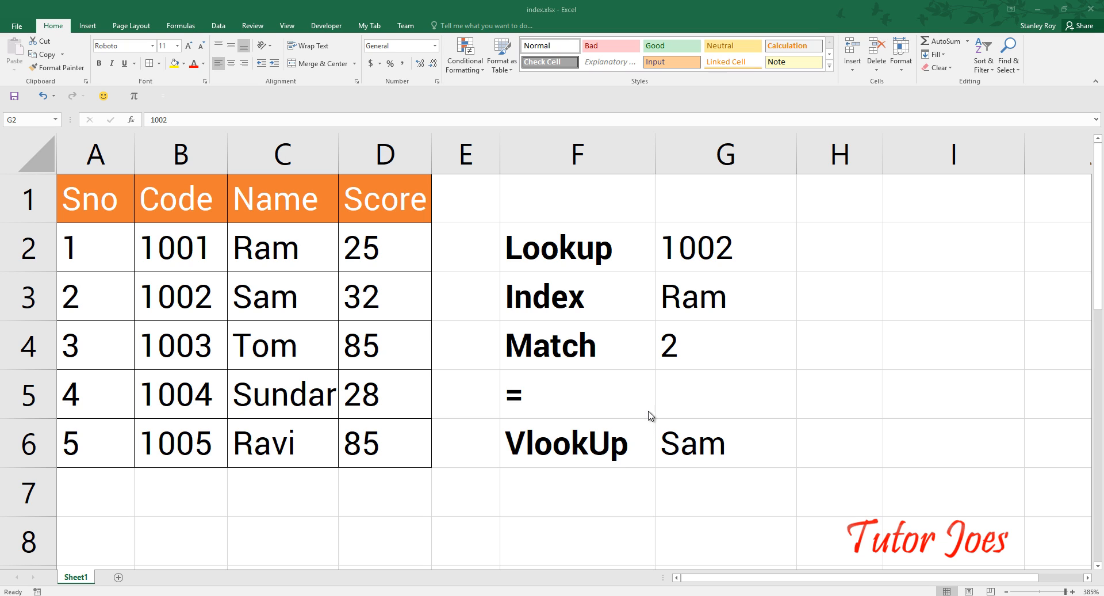
- Examine the first record's code, name and score cells and the lookup value in G2
click(153, 237)
click(178, 246)
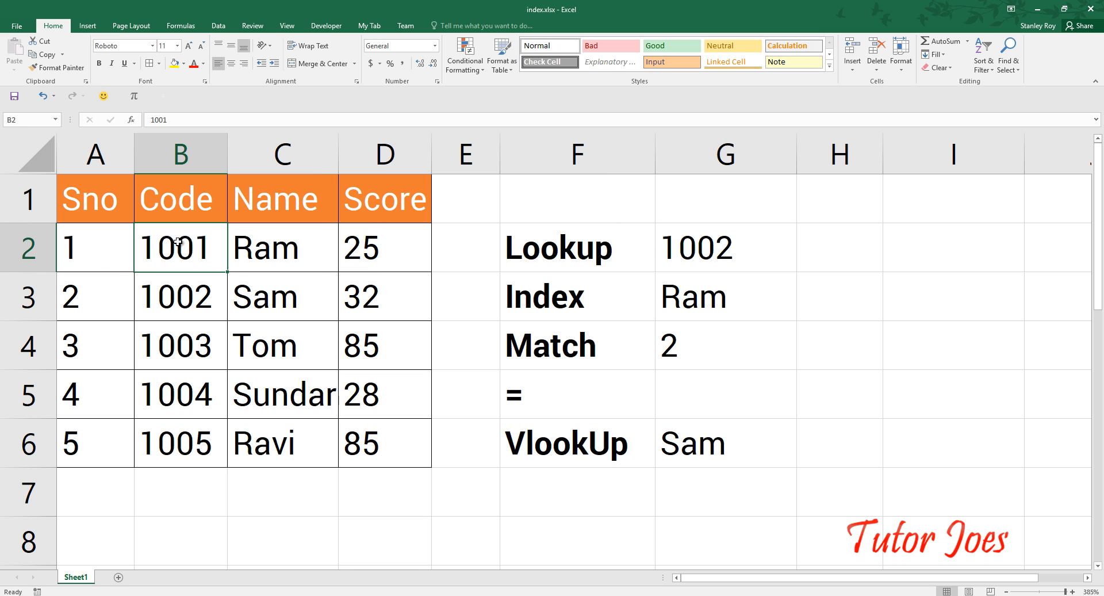
click(298, 244)
click(402, 234)
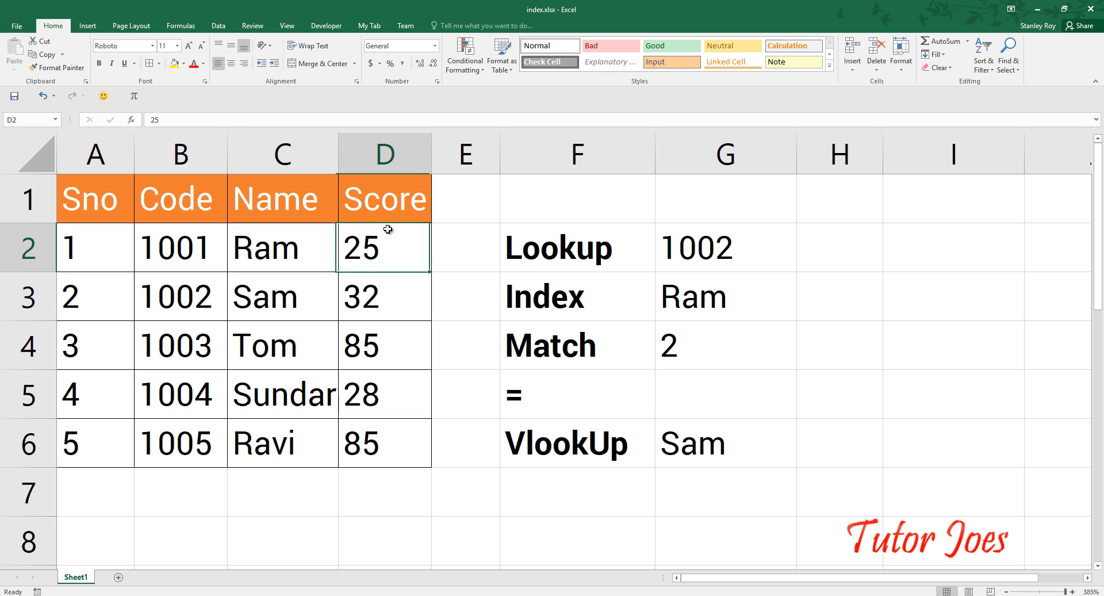
click(729, 267)
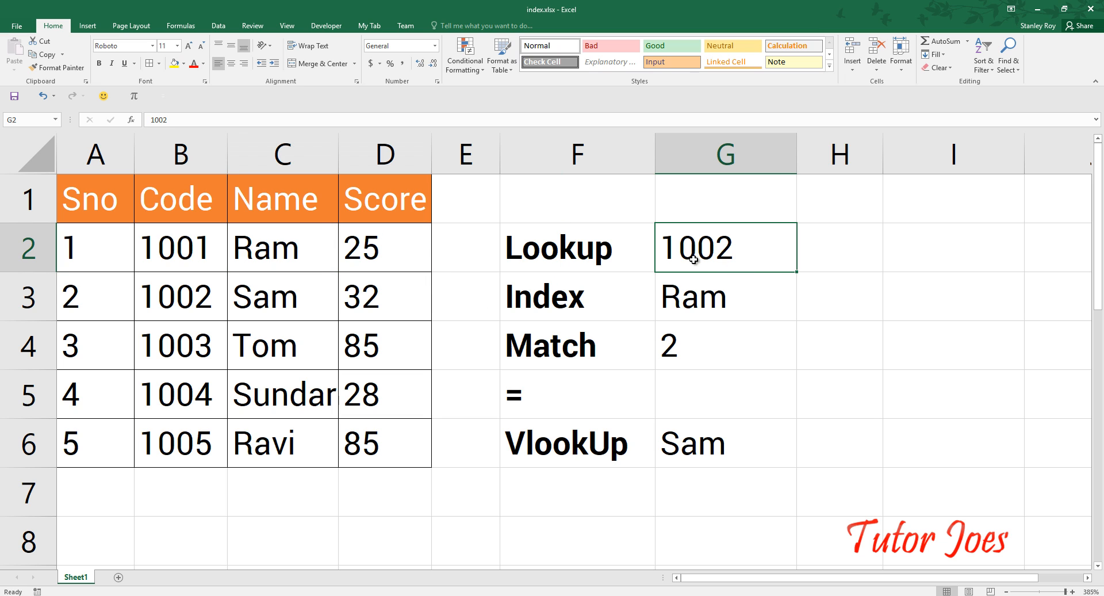
- Inspect the INDEX formula in G3 and the MATCH formula in G4
click(744, 301)
double_click(744, 302)
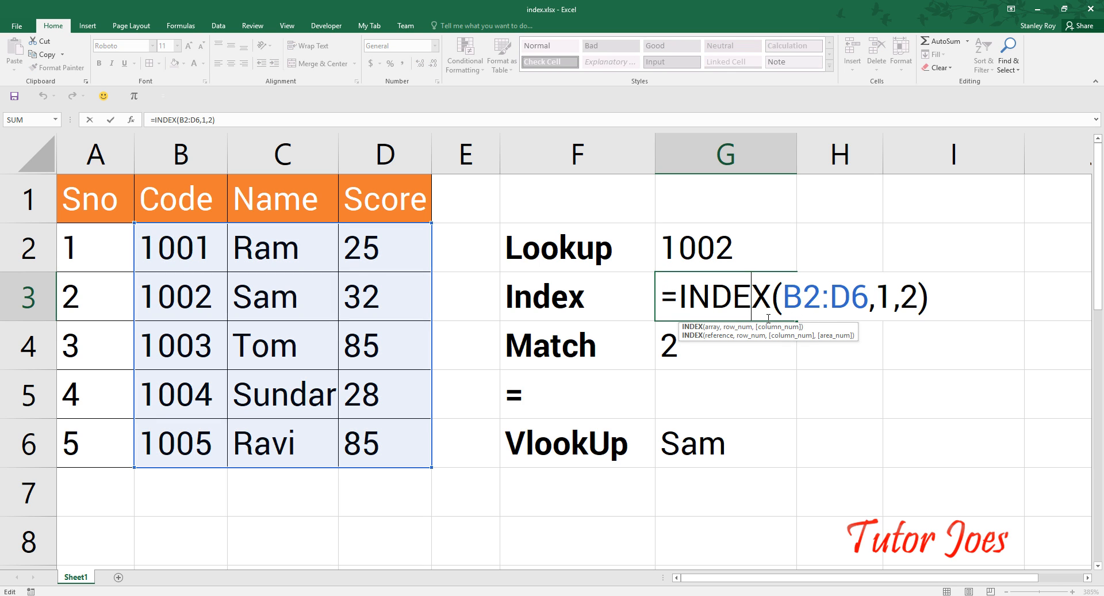
key(Return)
click(743, 303)
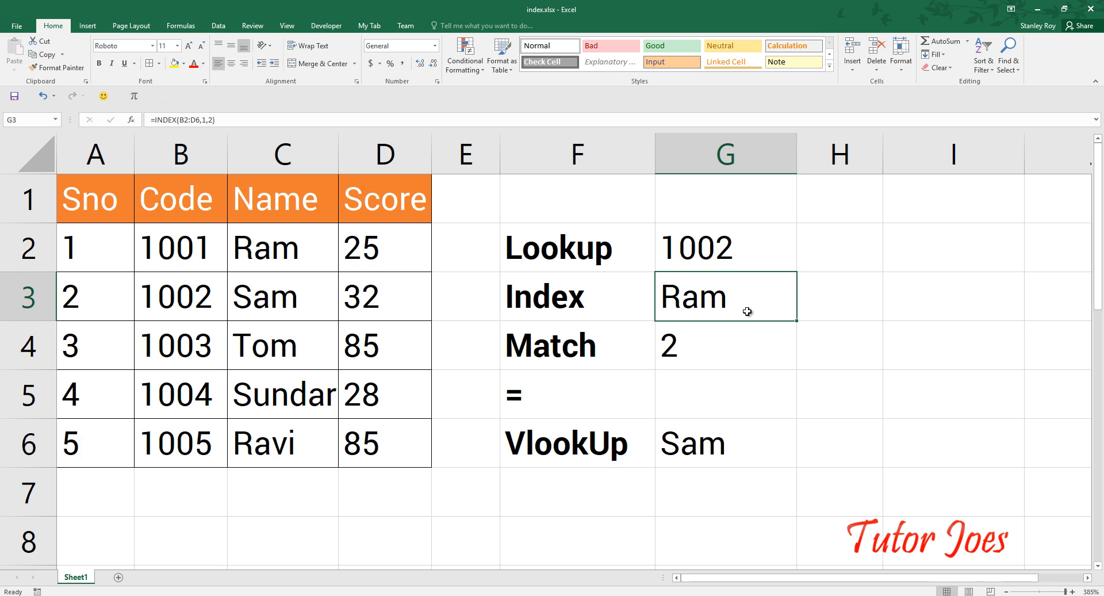
click(744, 357)
double_click(744, 357)
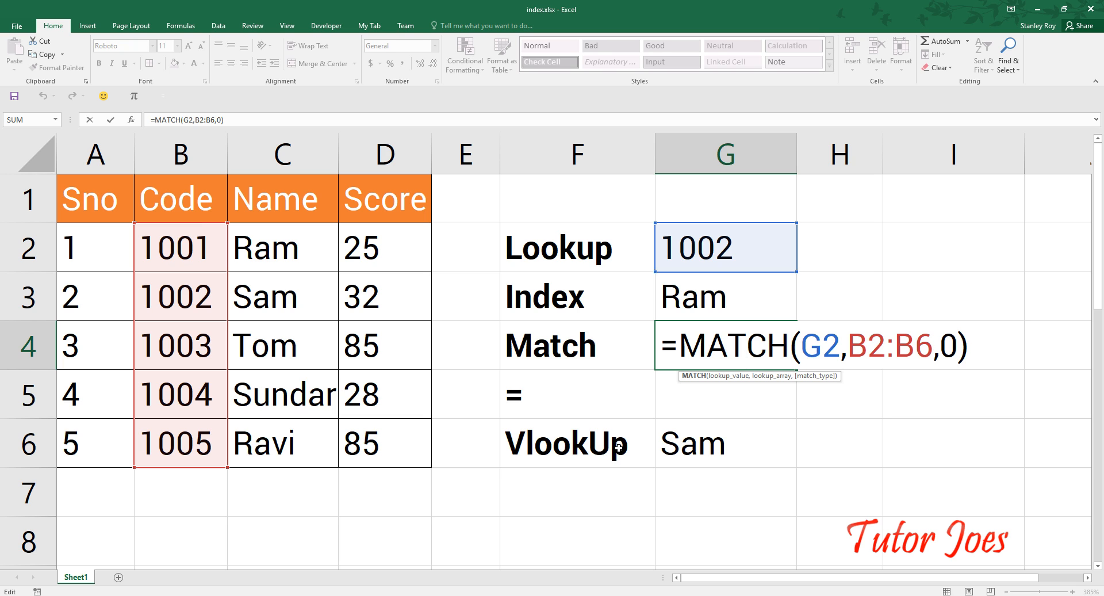
key(Return)
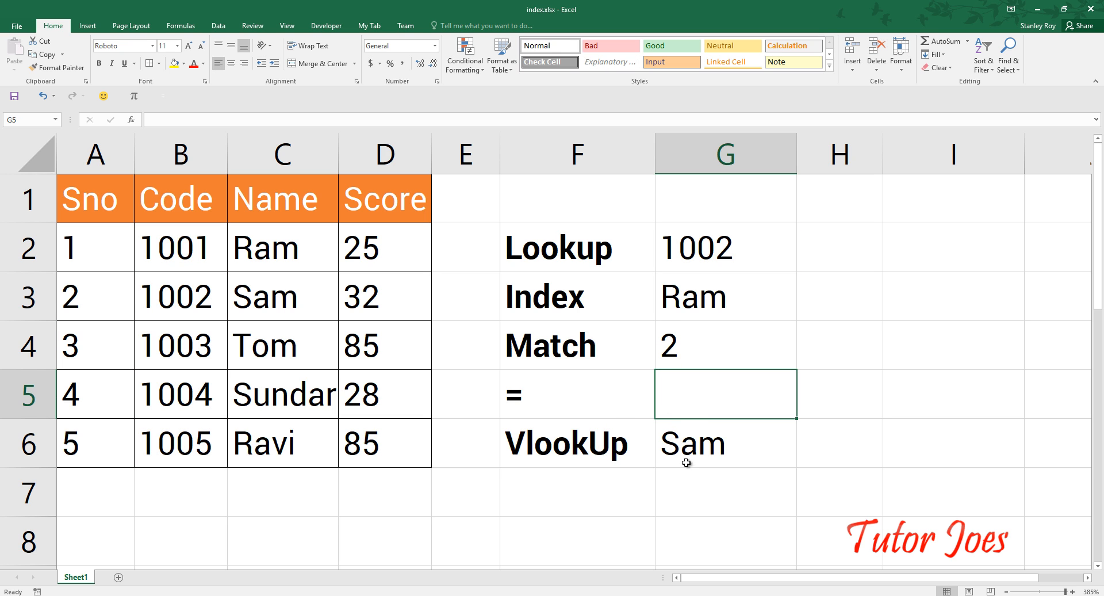
- Inspect the combined INDEX and MATCH formula in the VlookUp cell G6
double_click(699, 443)
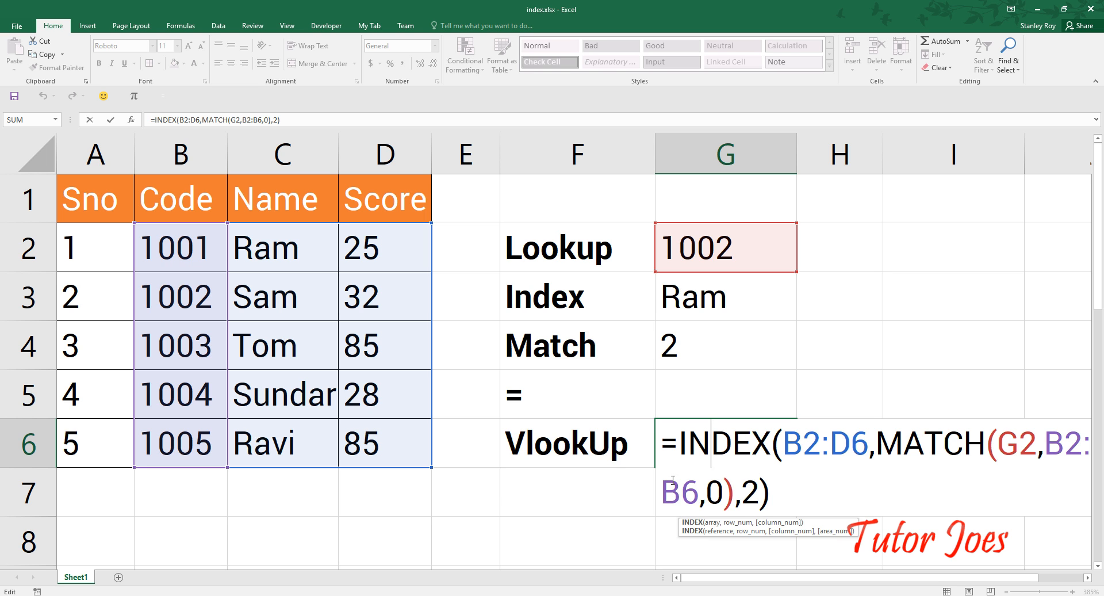
key(Return)
scroll(720, 404, down, 3)
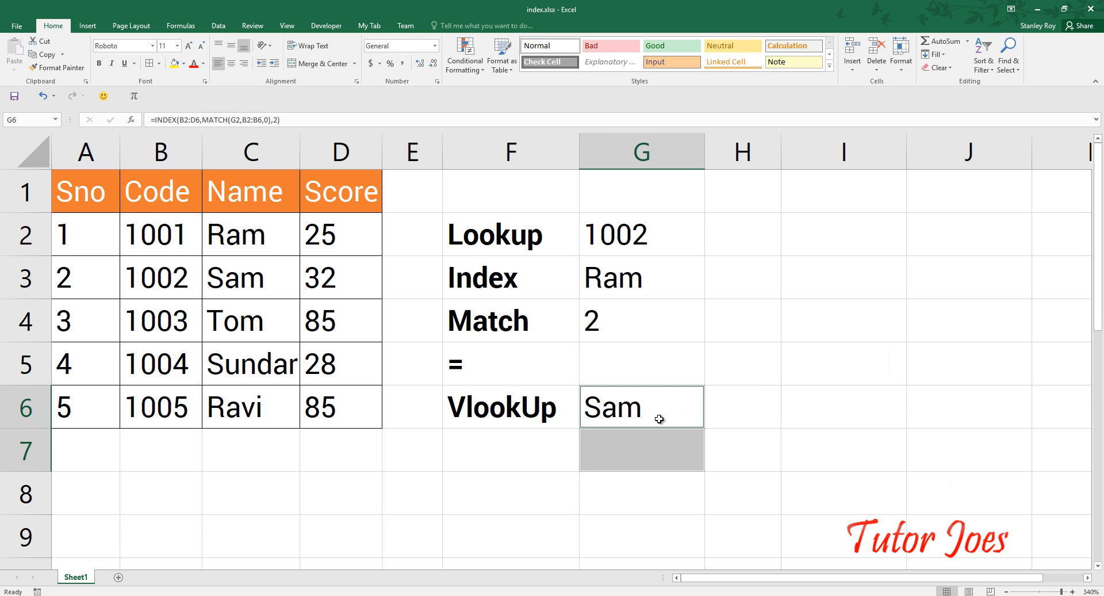
double_click(660, 419)
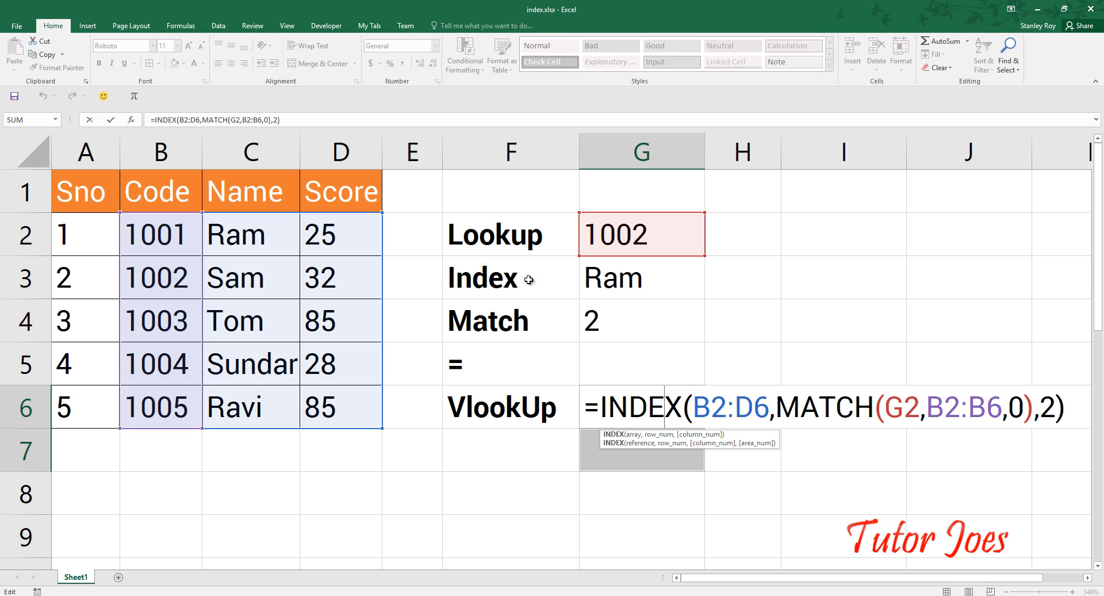
- Set the lookup code in G2 to 1001 and check the VlookUp cell G6
double_click(637, 239)
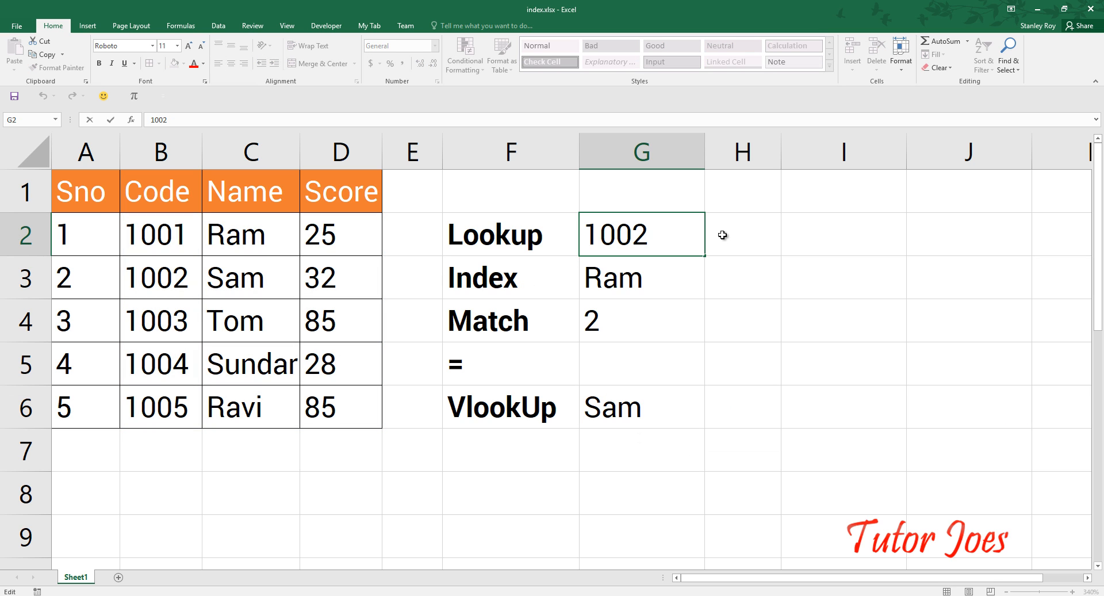
key(BackSpace)
text(1)
key(Return)
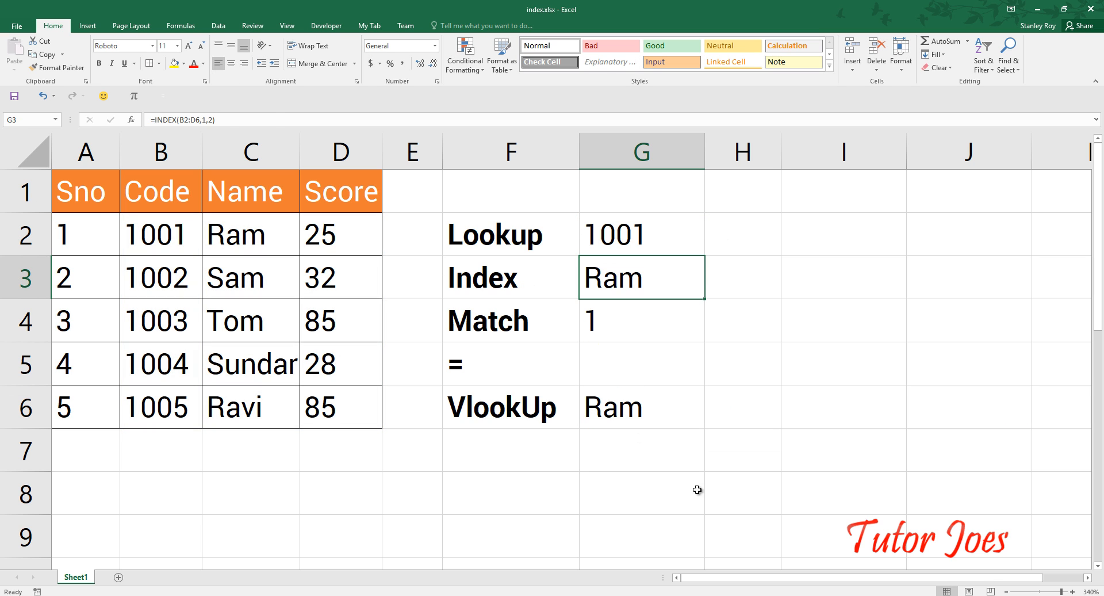
click(620, 409)
double_click(637, 408)
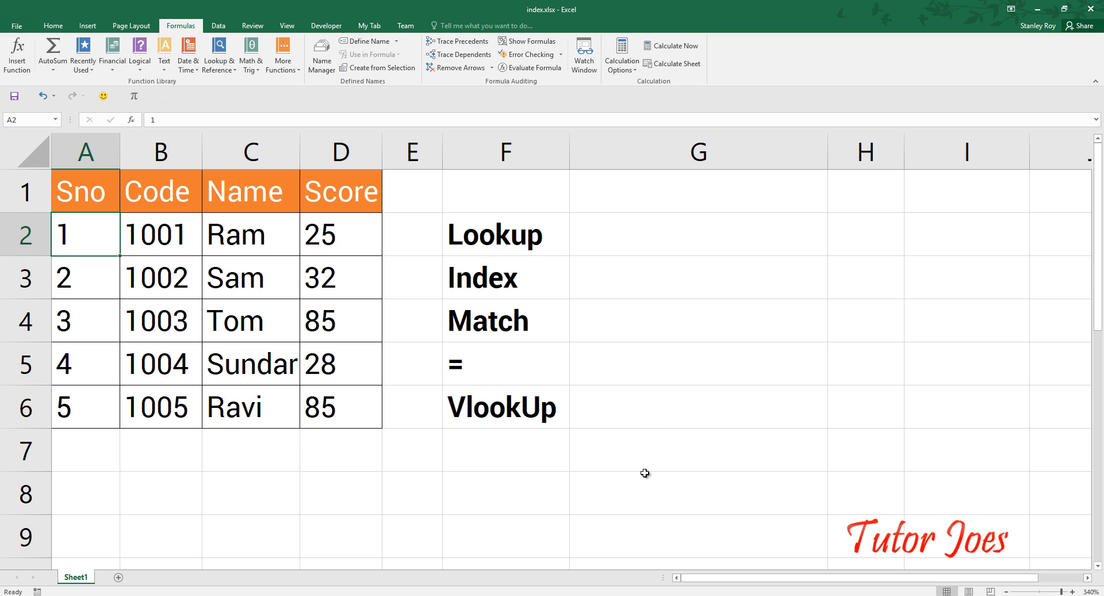
- Enter =INDEX(B2:D6,1,2) in the Index cell G3 and review the formula
click(581, 289)
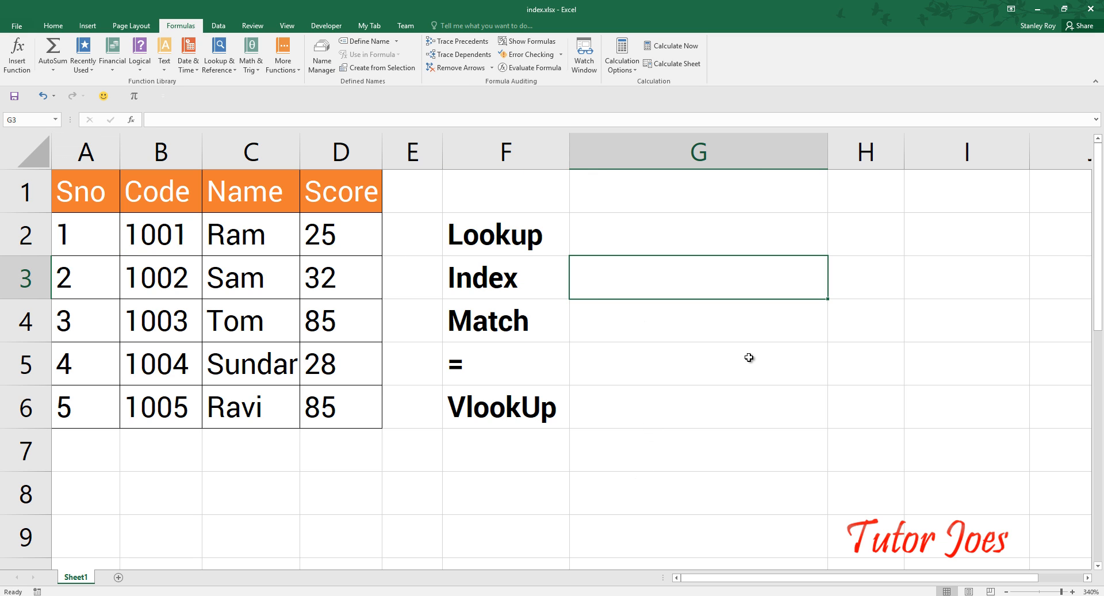
text(=index)
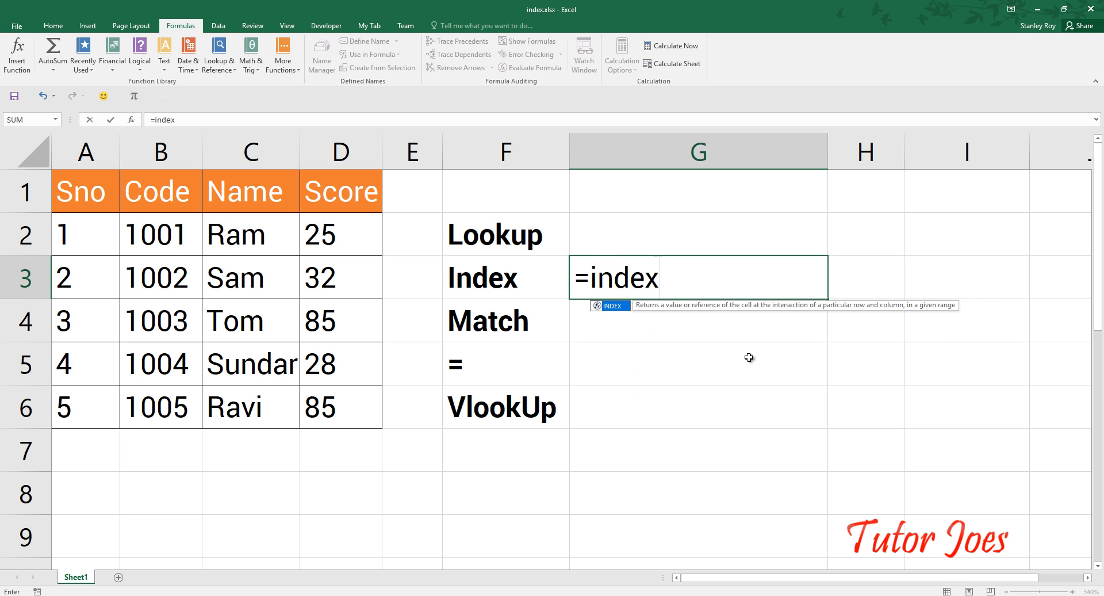
text(()
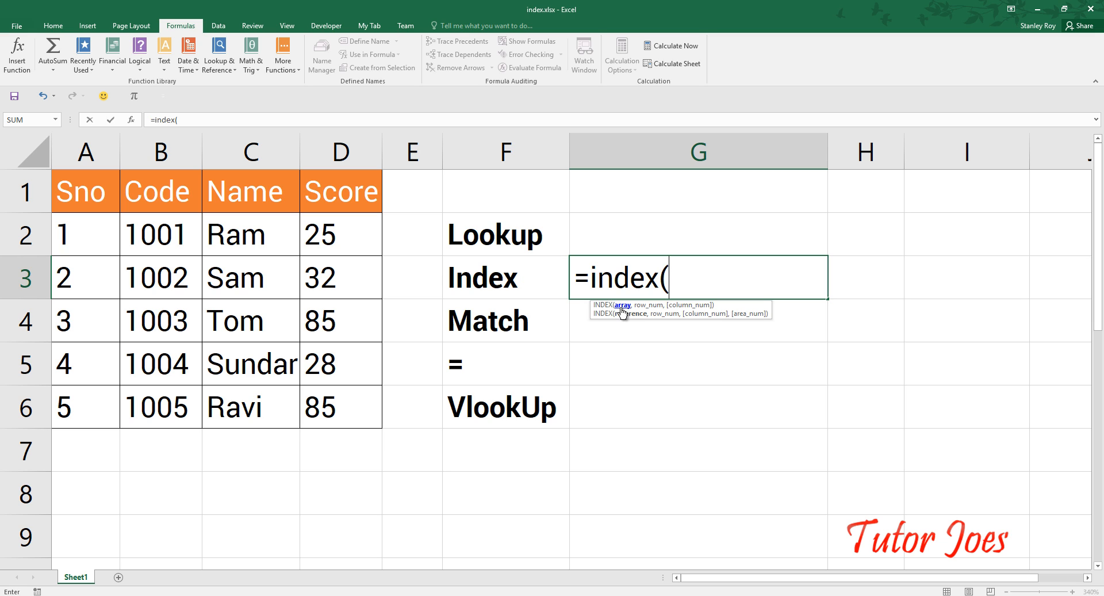
click(161, 246)
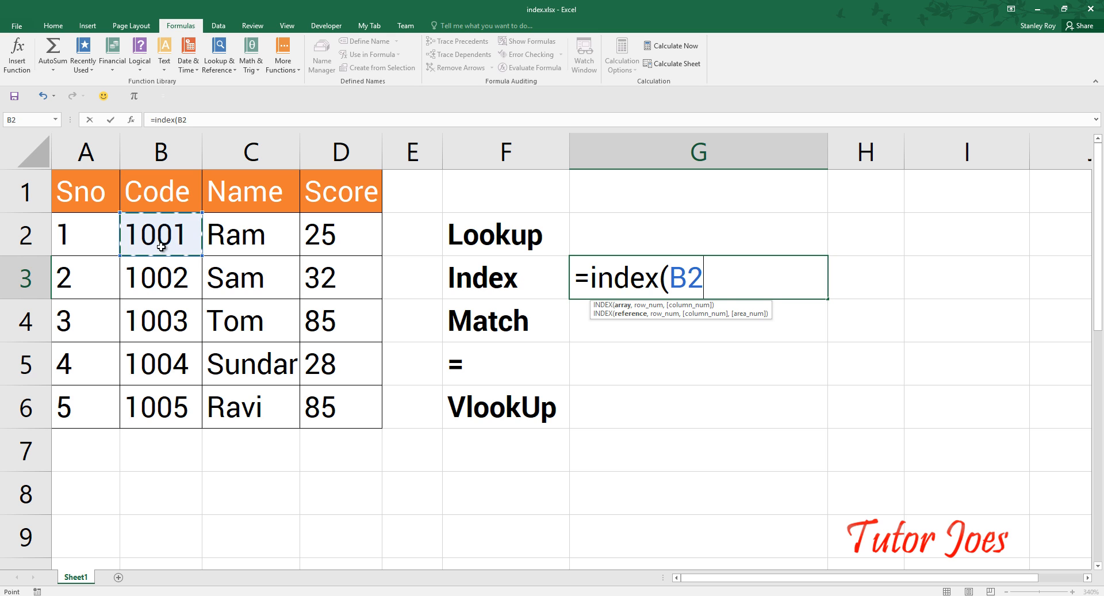
drag(161, 246, 175, 414)
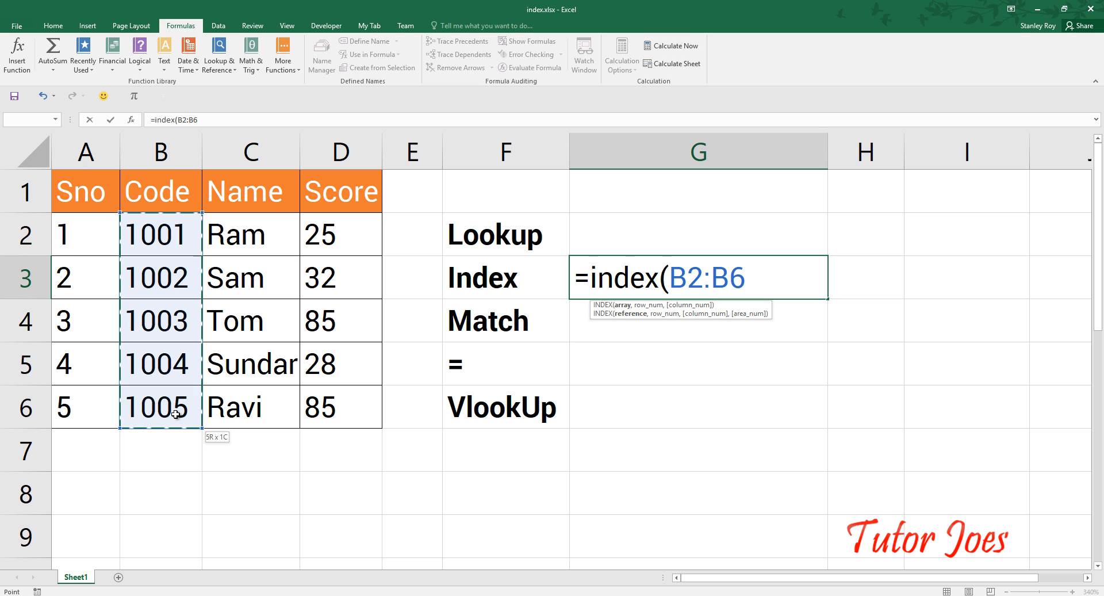
drag(176, 414, 342, 406)
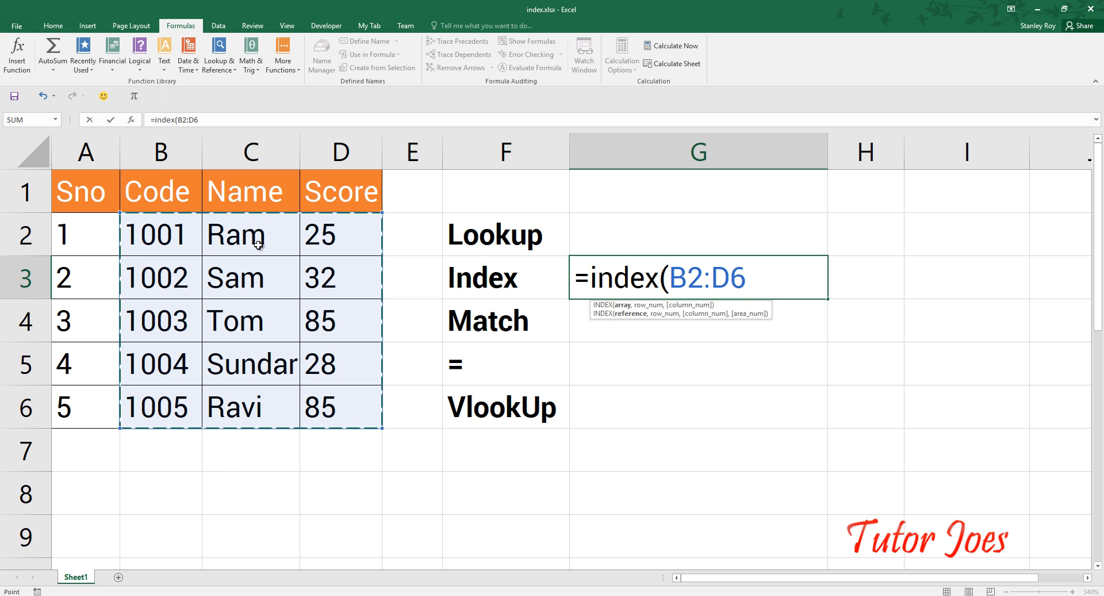
text(,)
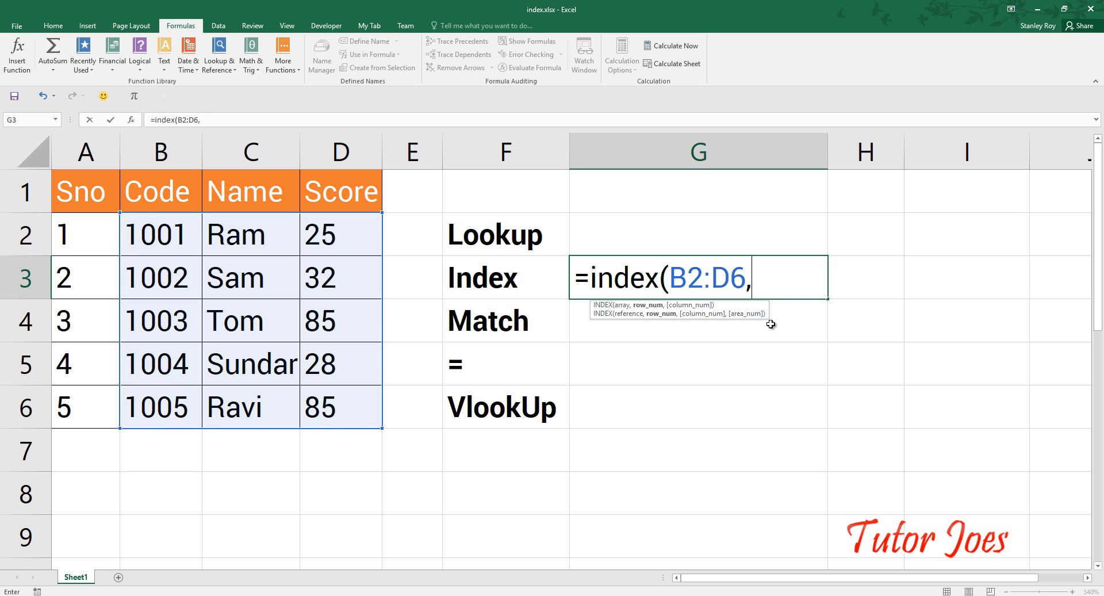
text(1,2))
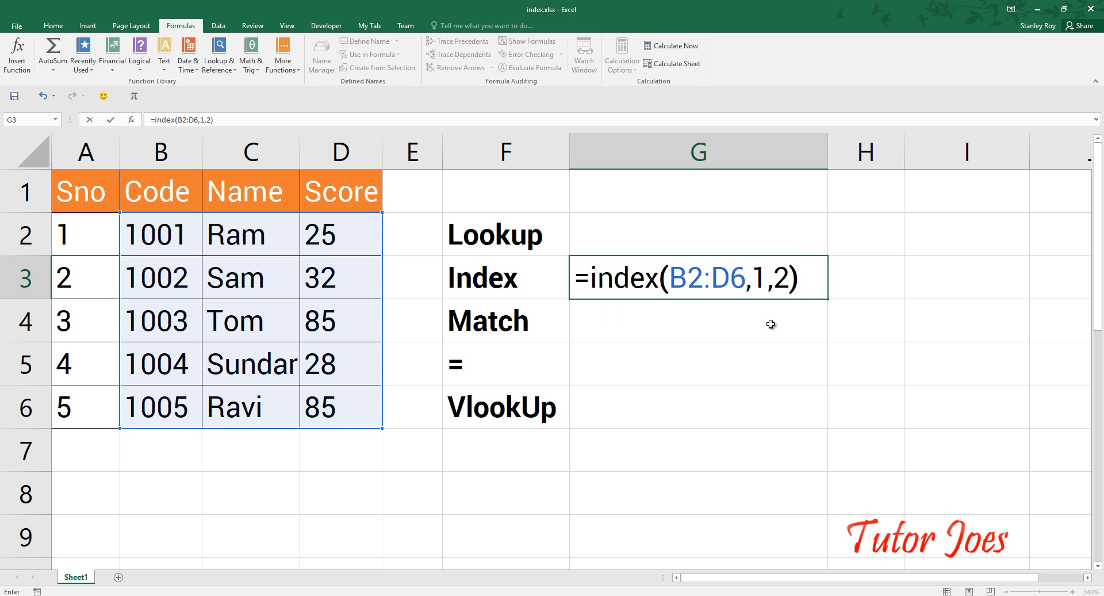
key(Return)
click(700, 290)
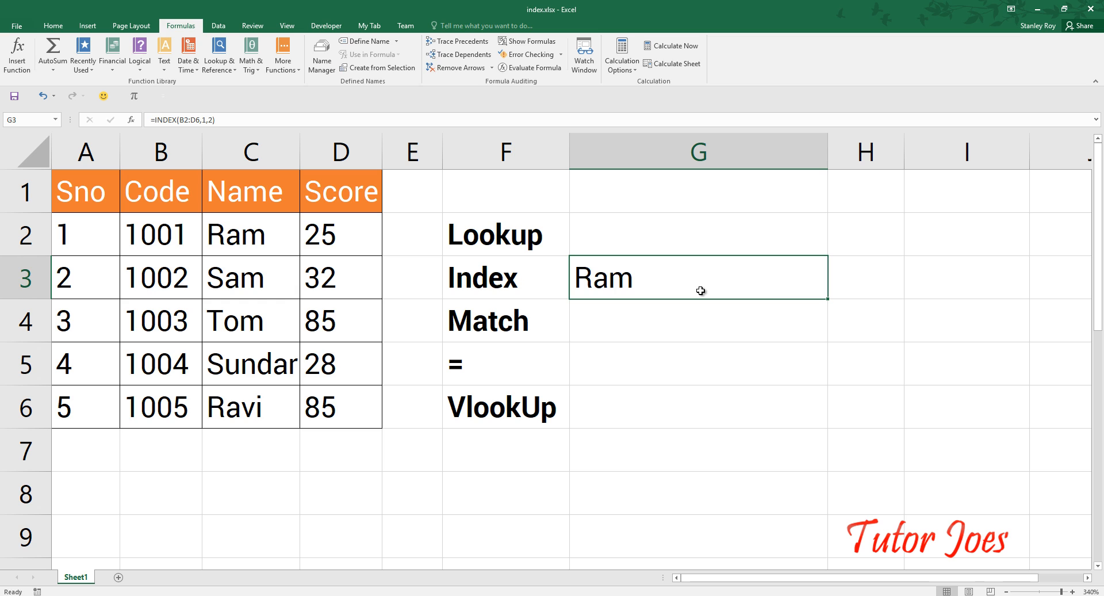
double_click(700, 290)
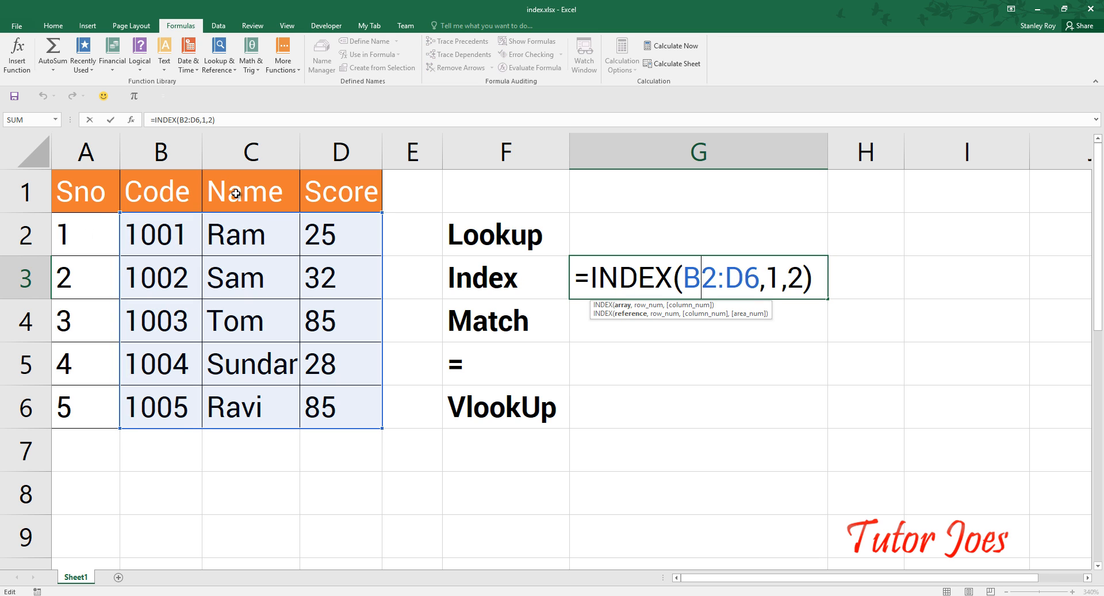
- Insert a blank row directly below the table's header row
click(295, 236)
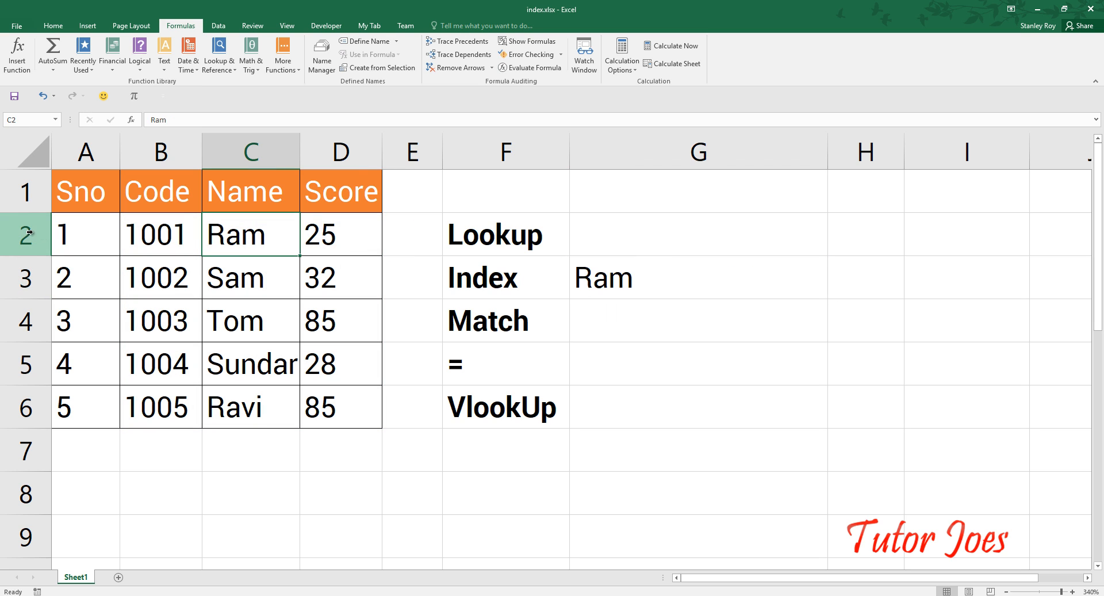
right_click(32, 232)
click(62, 311)
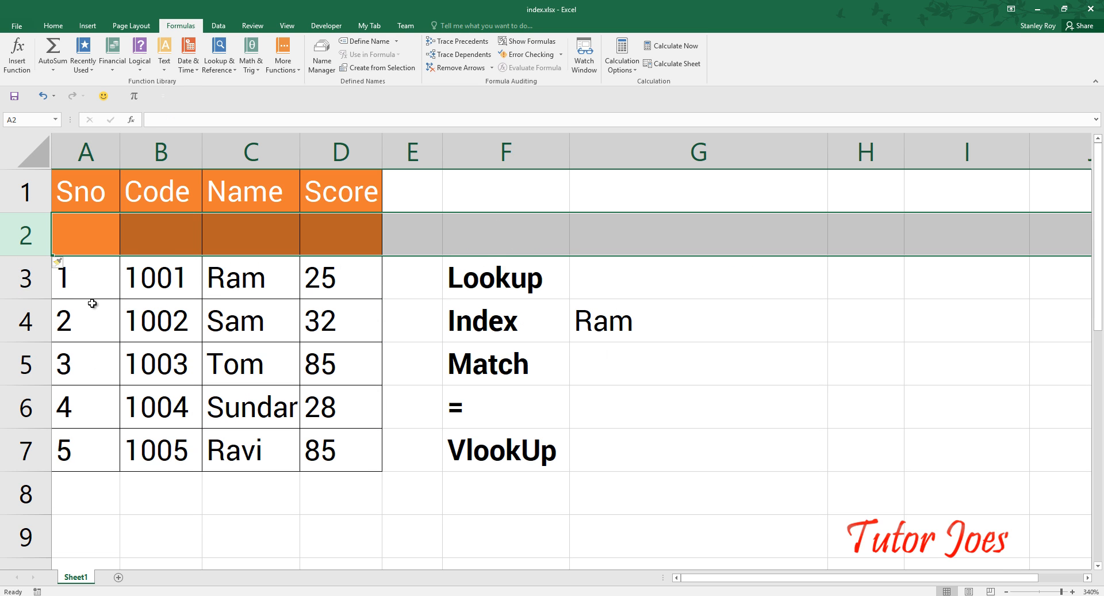
- Number the Code, Name and Score columns 1, 2 and 3 in the blank row 2
click(192, 237)
text(1)
key(Tab)
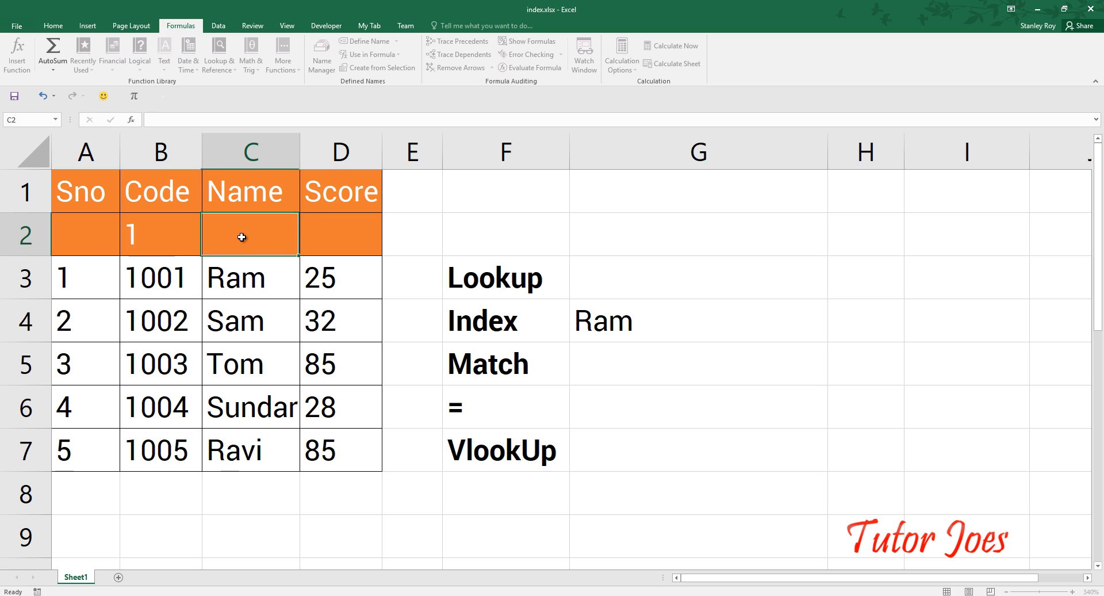
text(2)
key(Tab)
text(3)
key(Return)
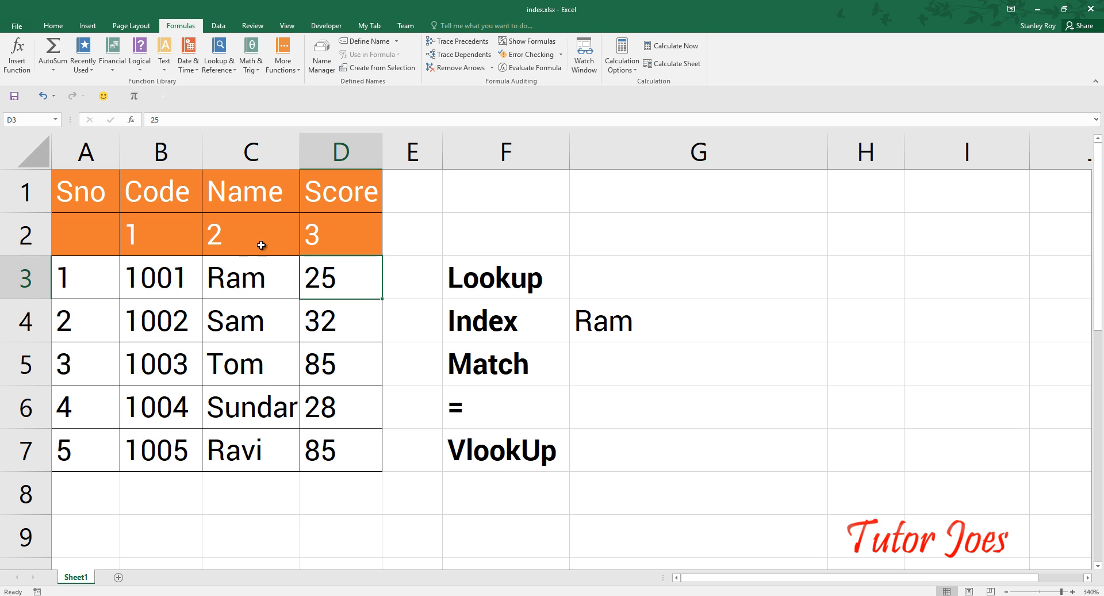
- Set the column number of the INDEX formula in G4 to 3
click(645, 319)
double_click(644, 319)
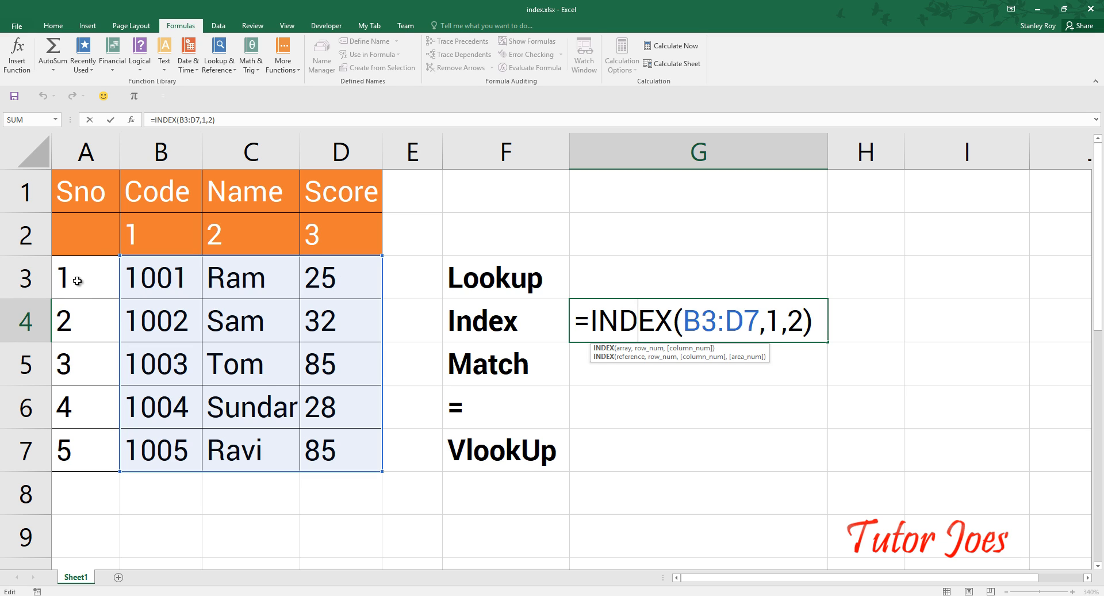
click(794, 322)
drag(794, 322, 799, 321)
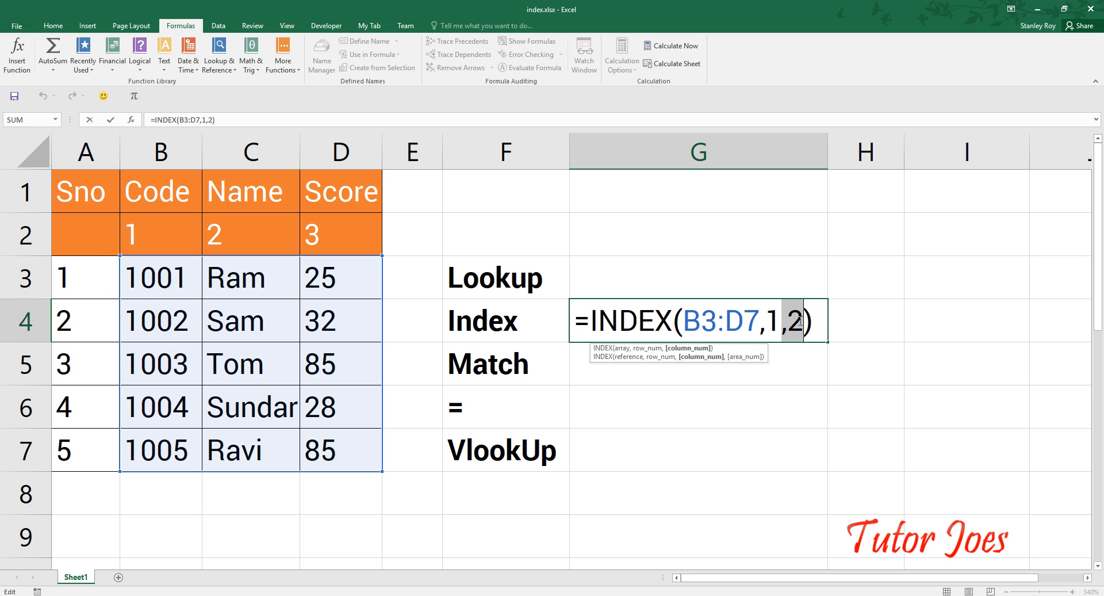
key(BackSpace)
text(3)
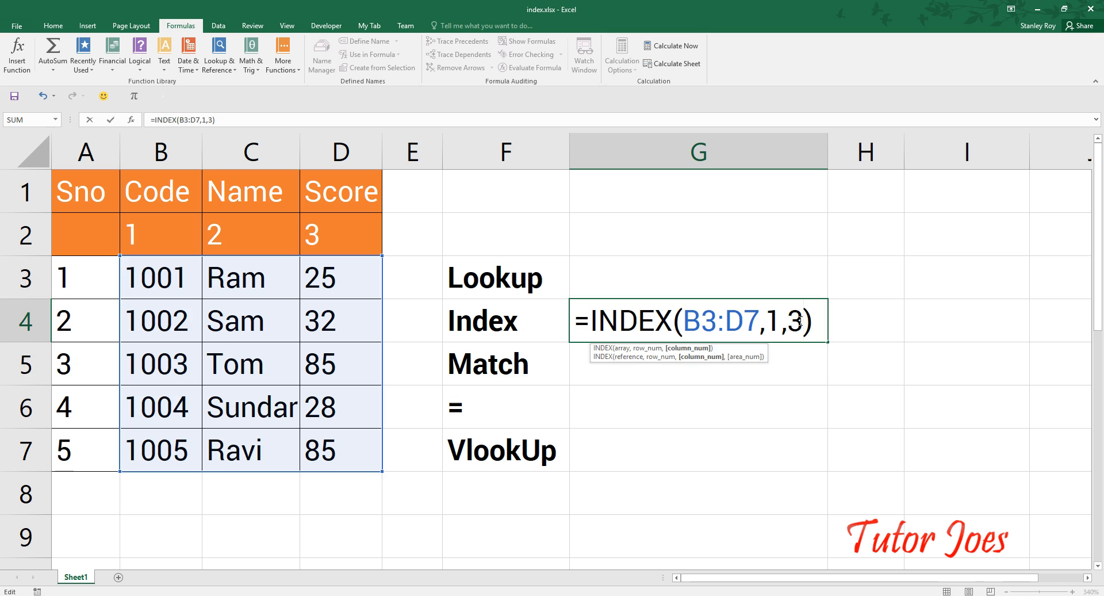
key(Return)
click(743, 325)
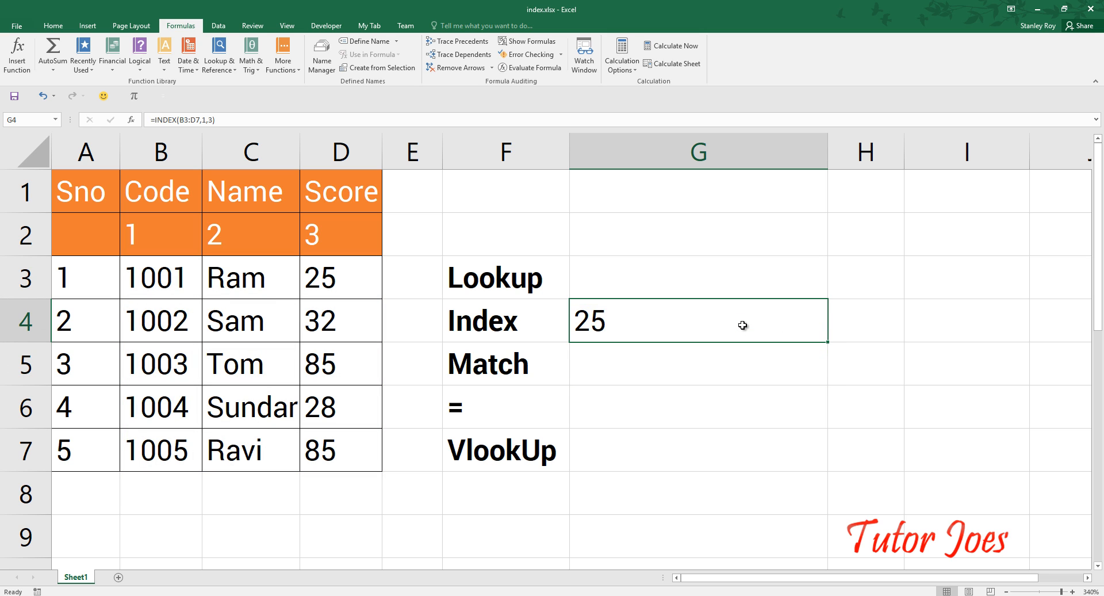
double_click(743, 325)
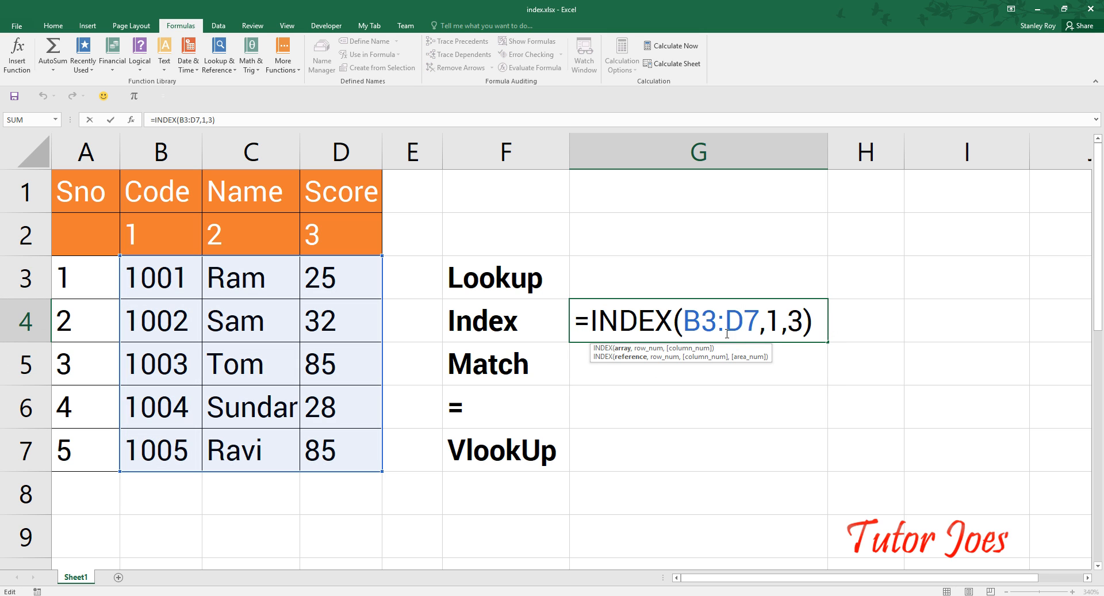
double_click(774, 320)
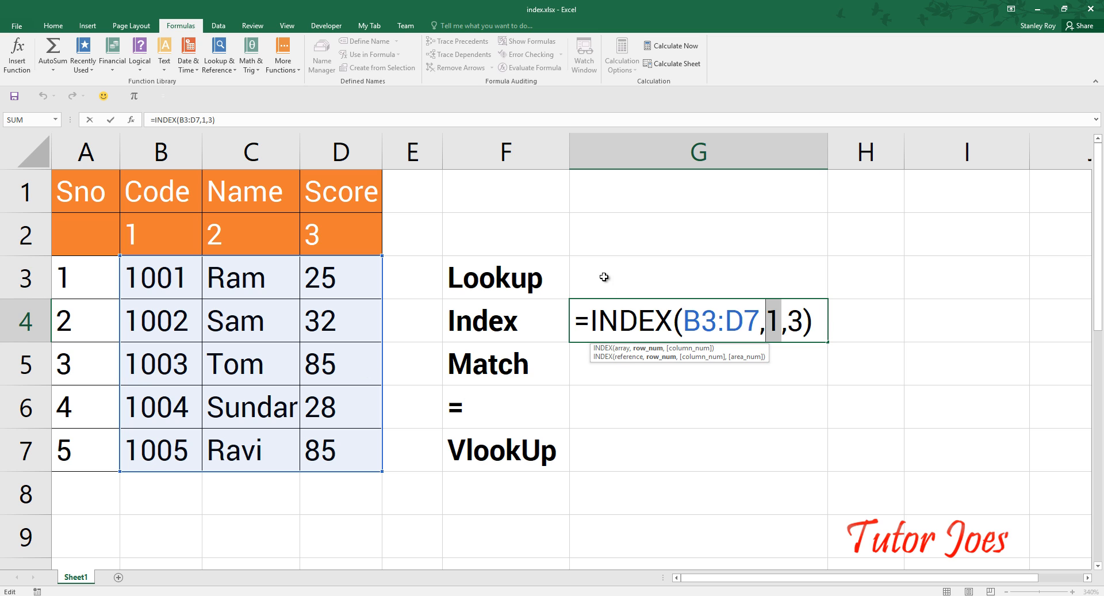
click(607, 370)
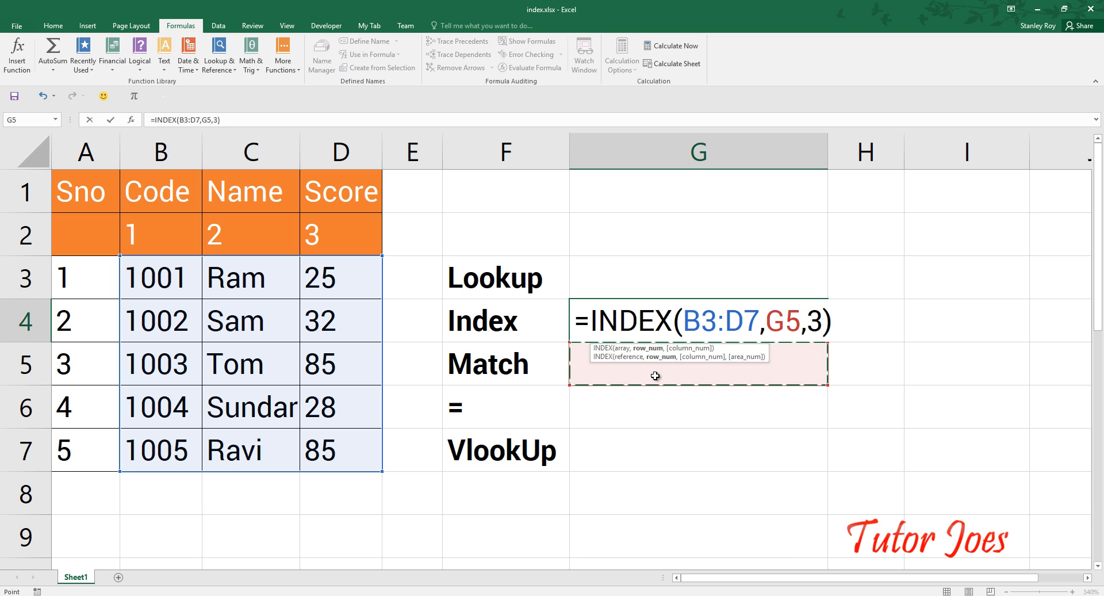
key(Escape)
- Set the column number of the INDEX formula in G4 to 1 and compare the result with B3
double_click(650, 320)
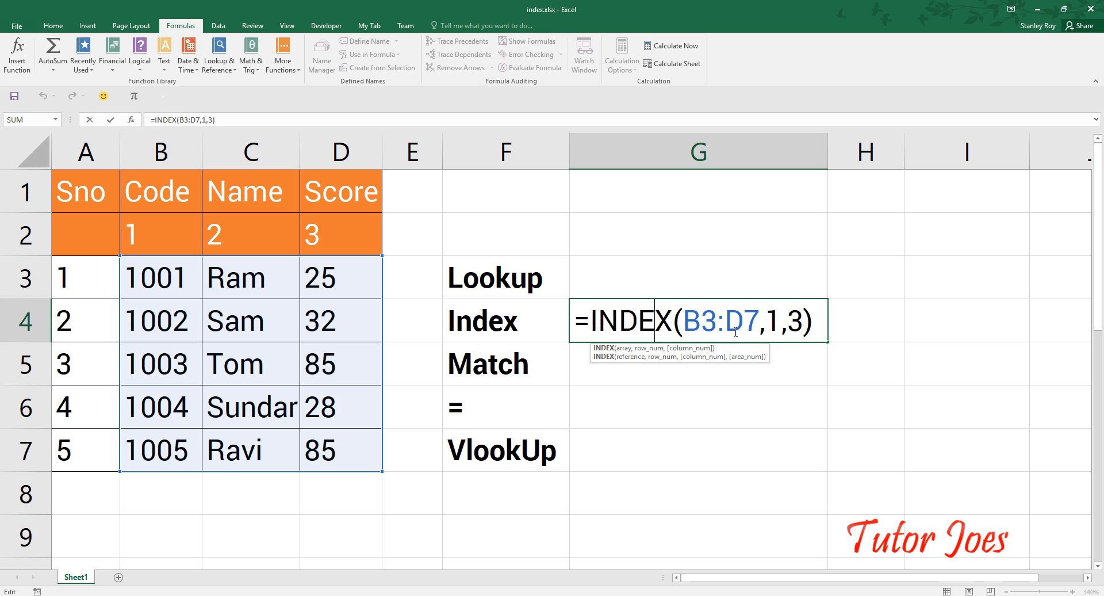
double_click(794, 323)
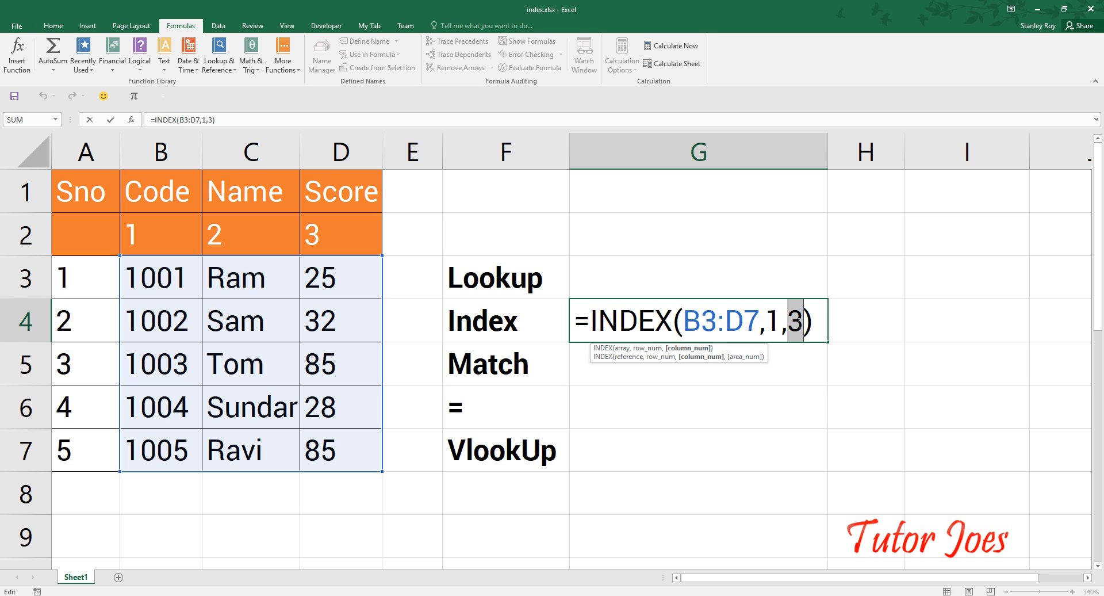
text(1)
key(Return)
key(Up)
click(135, 273)
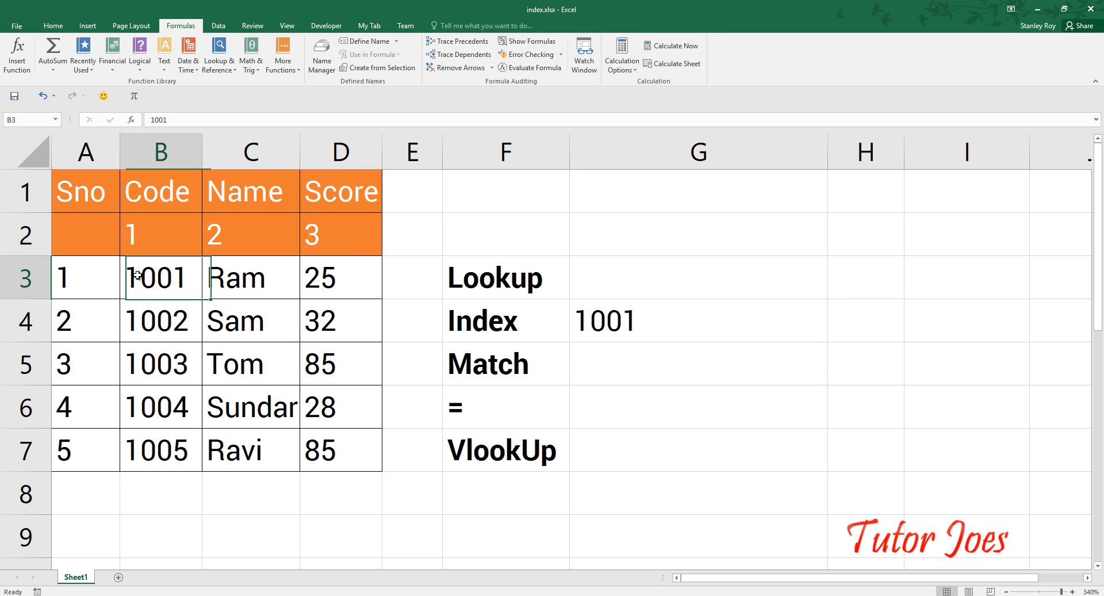
- Set the column number of the INDEX formula in G4 to 2 and compare the result with C3
click(636, 327)
double_click(637, 325)
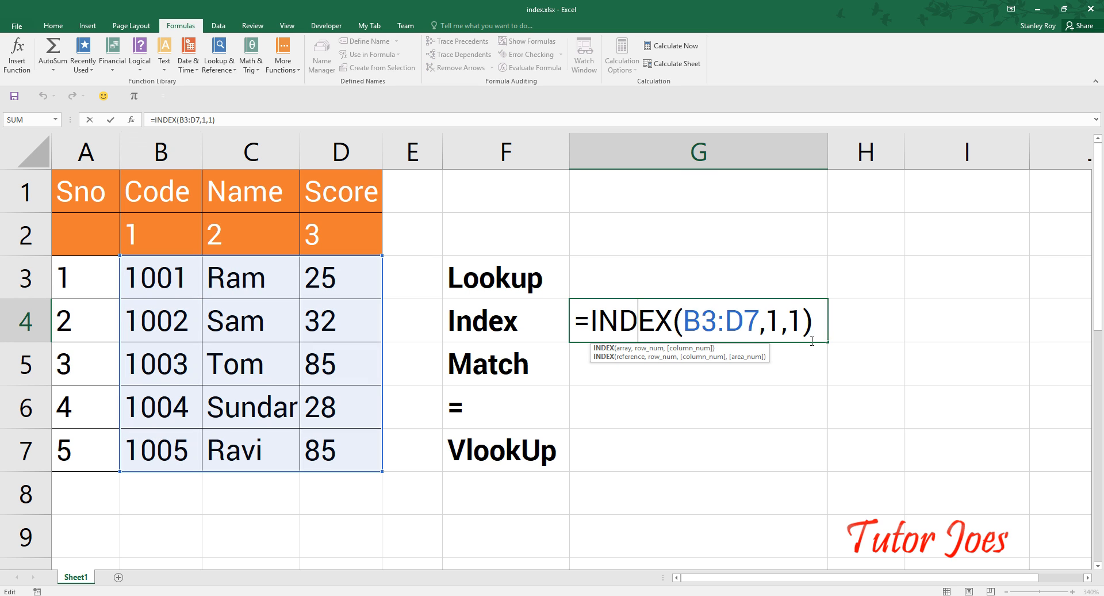
double_click(795, 324)
text(2)
key(Return)
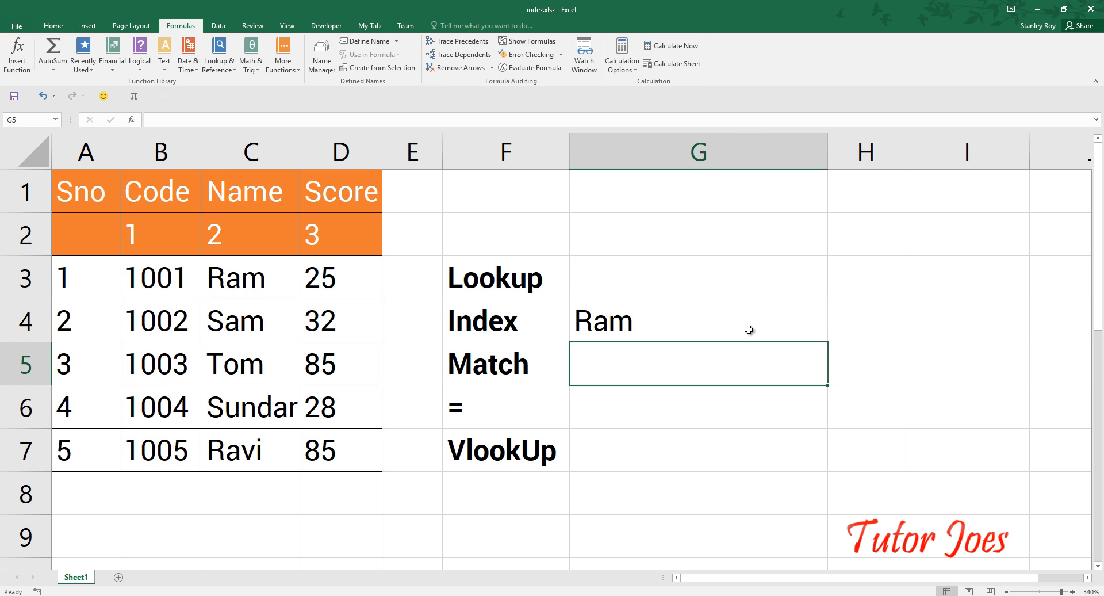
click(231, 283)
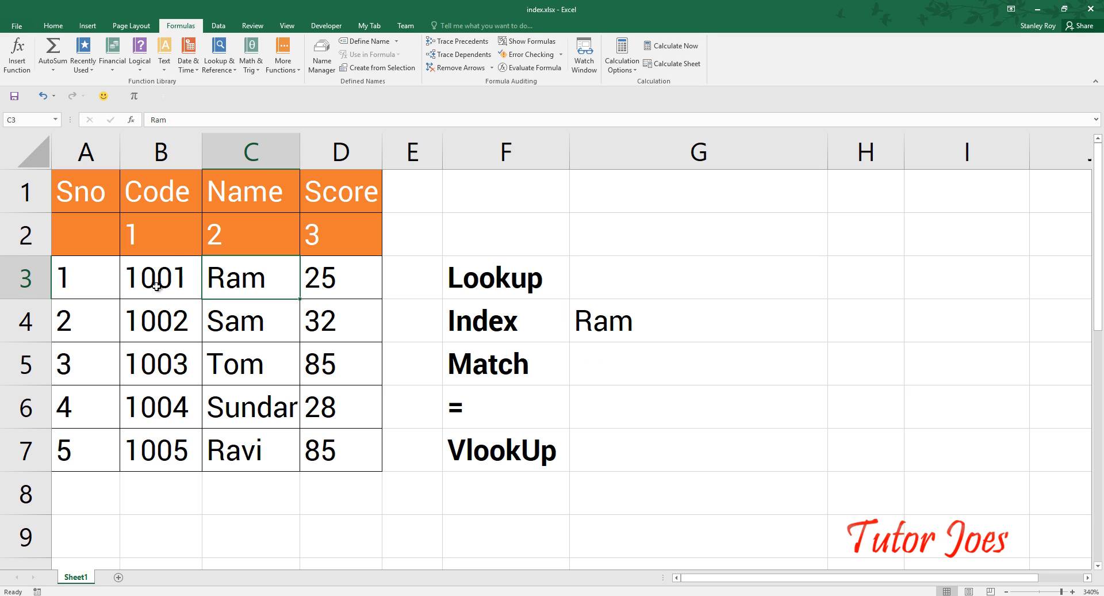
- Enter the code 1001 as the lookup value in G3
click(633, 285)
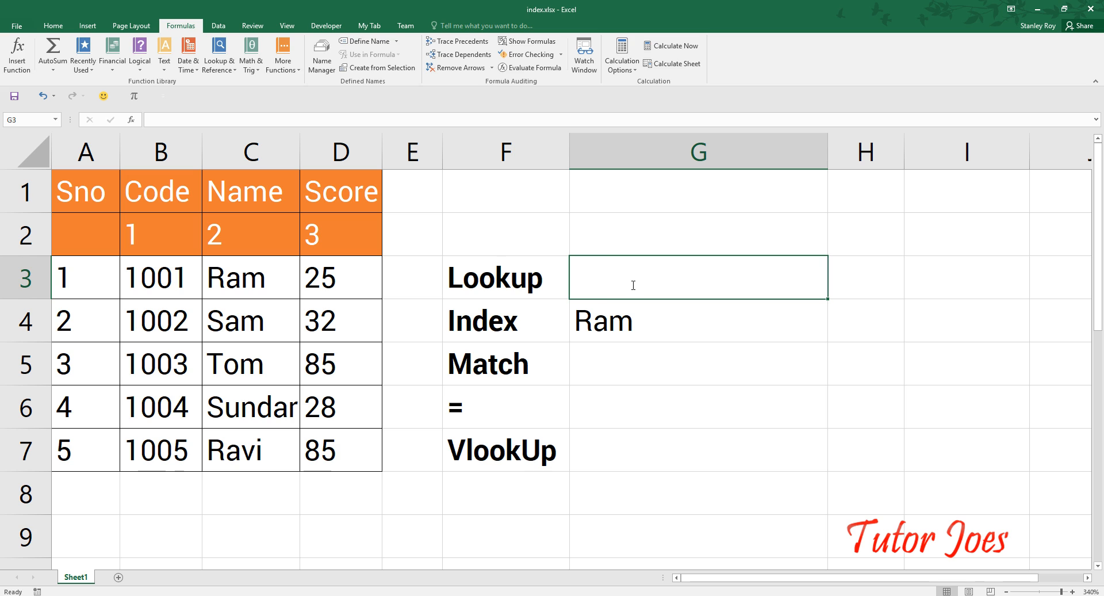
text(10014)
key(BackSpace)
key(Return)
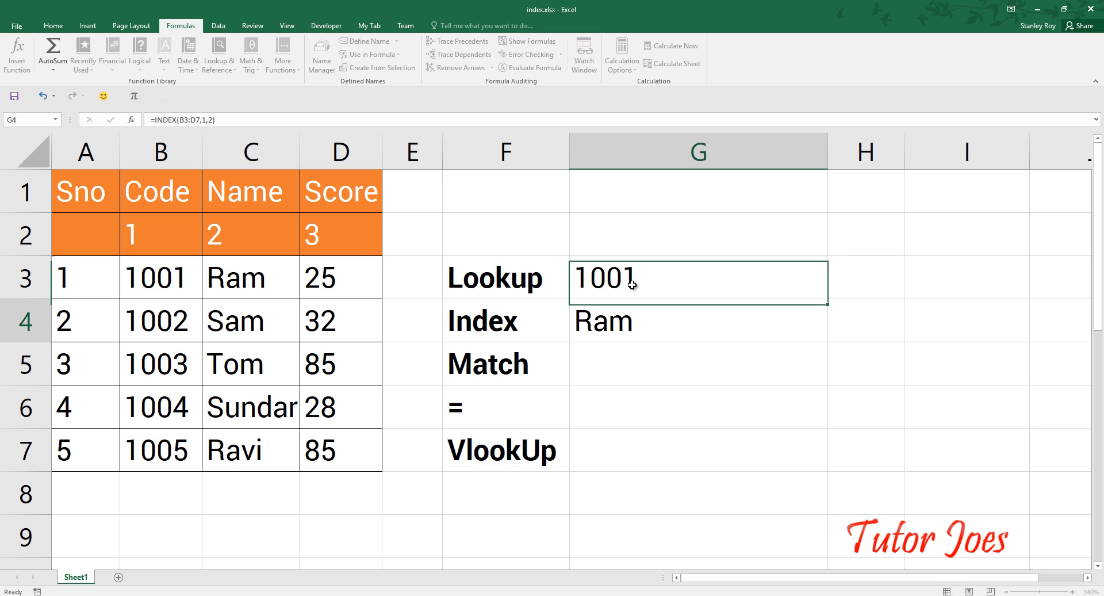
- Enter =MATCH(G3,B3:D7,0) in the Match cell G5, choosing 0 - Exact match as the match type
click(624, 376)
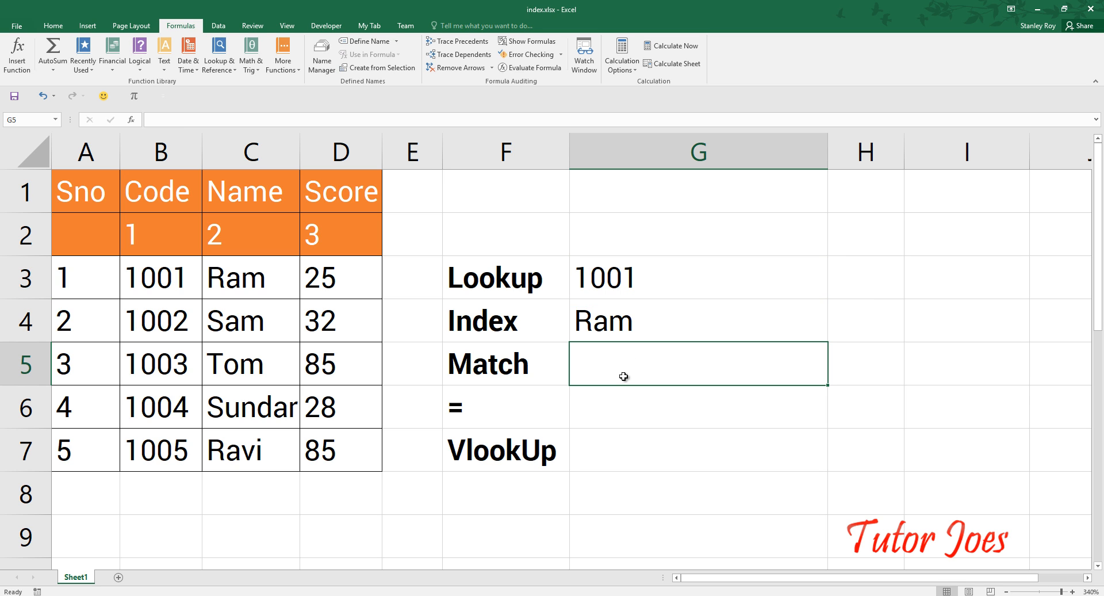
text(=)
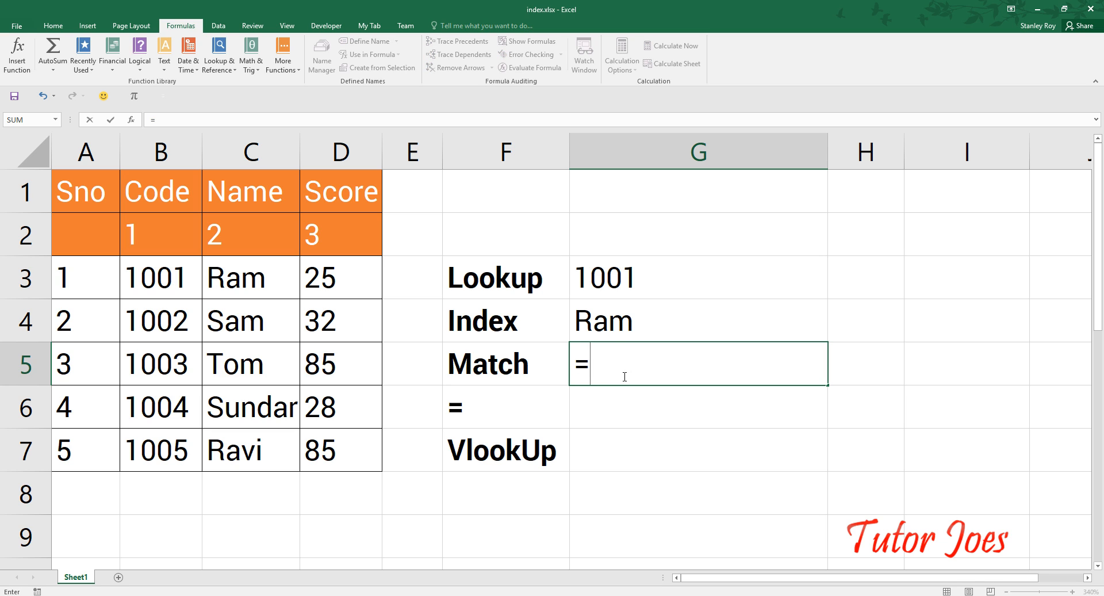
text(match*)
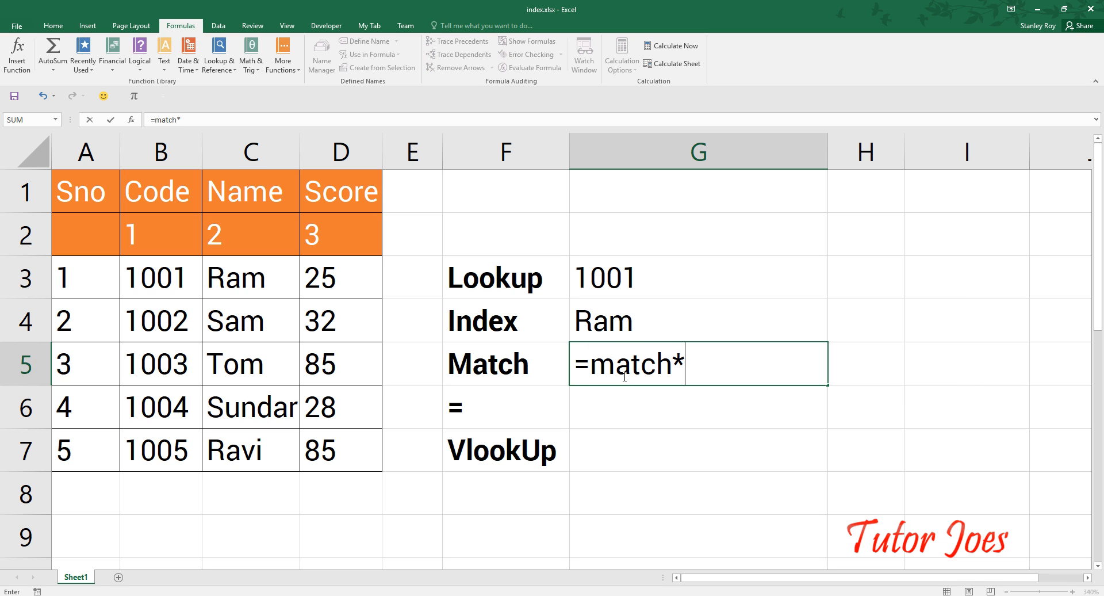
key(BackSpace)
text(()
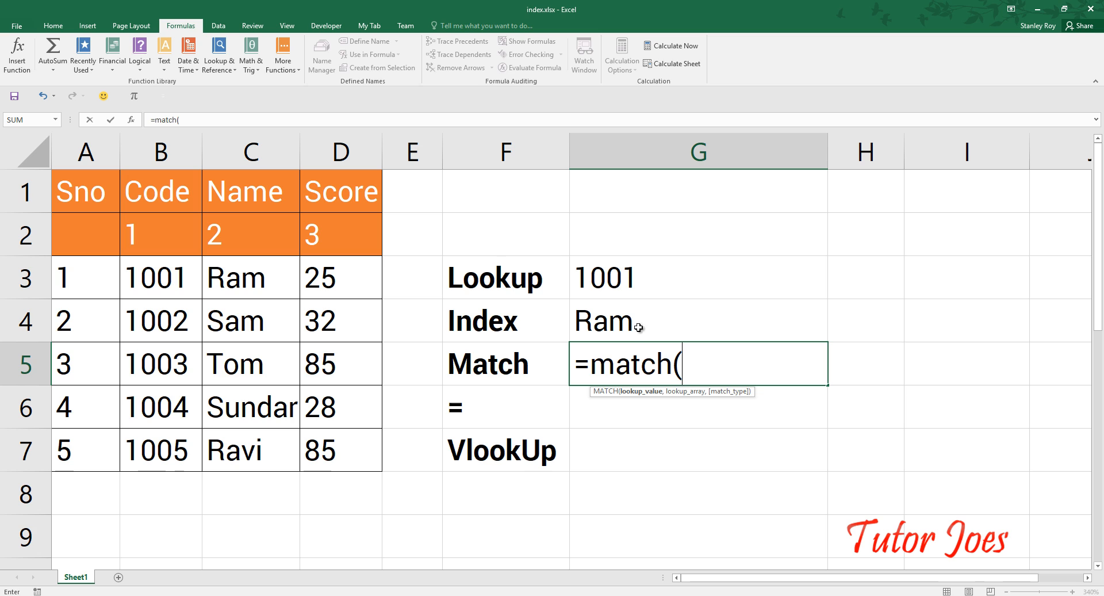
click(625, 283)
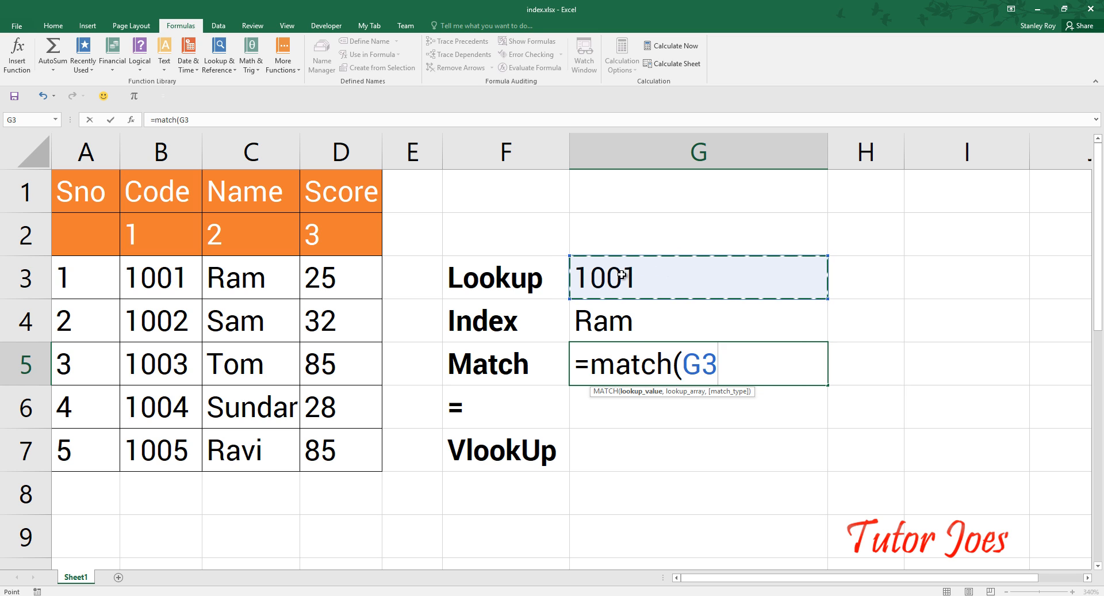
text(,)
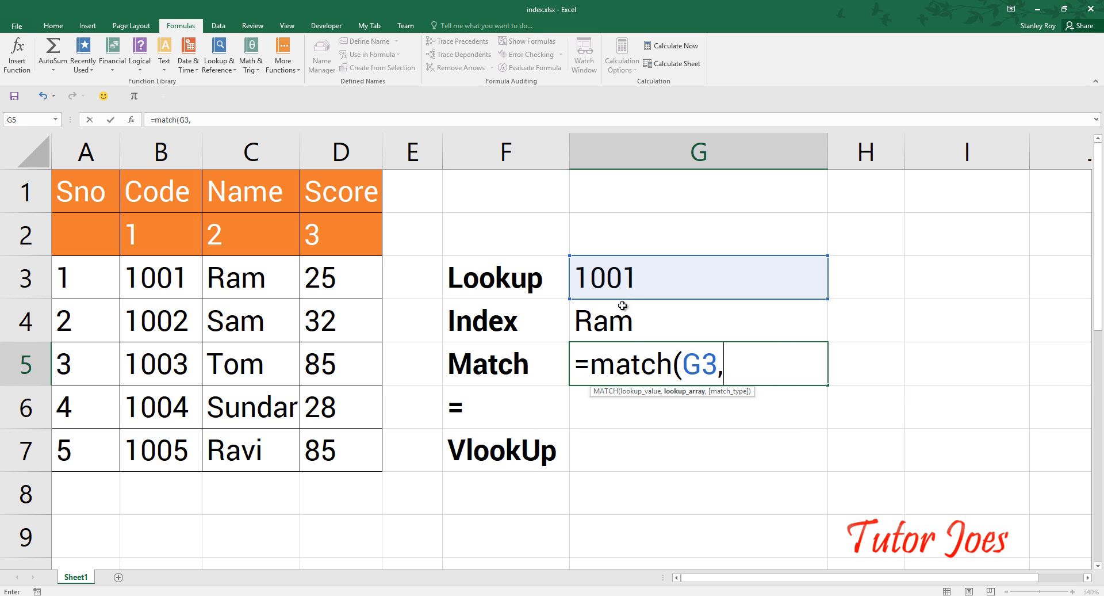
click(164, 284)
drag(163, 284, 340, 446)
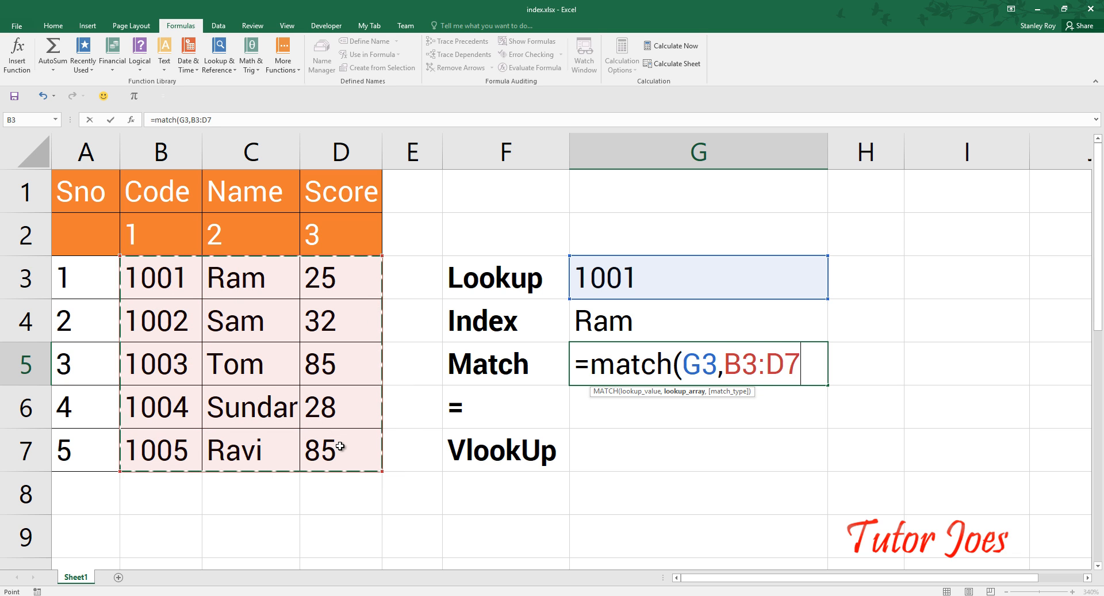
text(,)
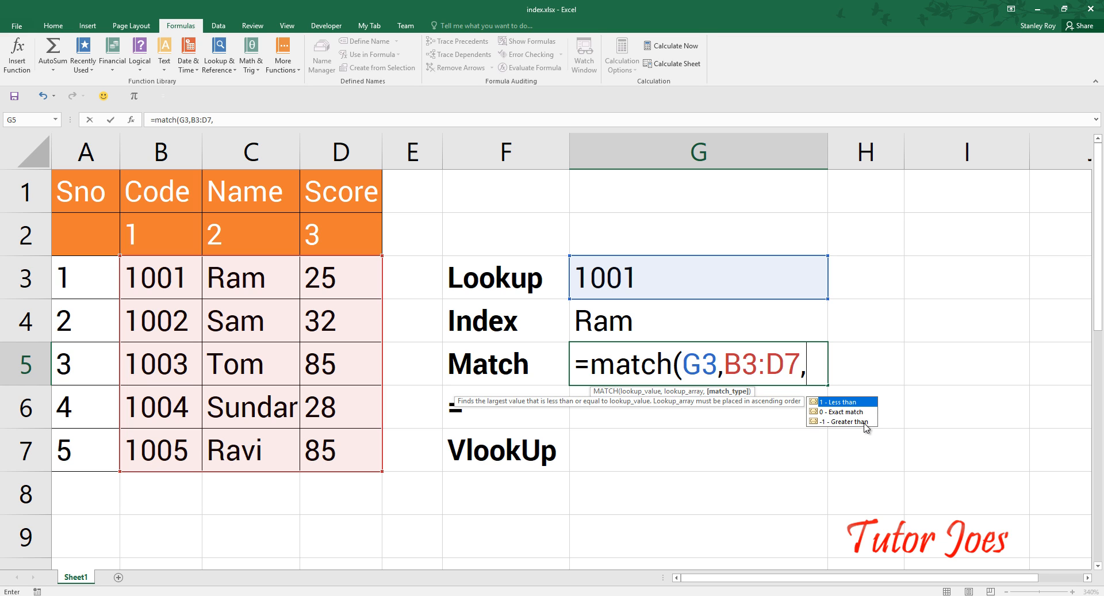
click(852, 412)
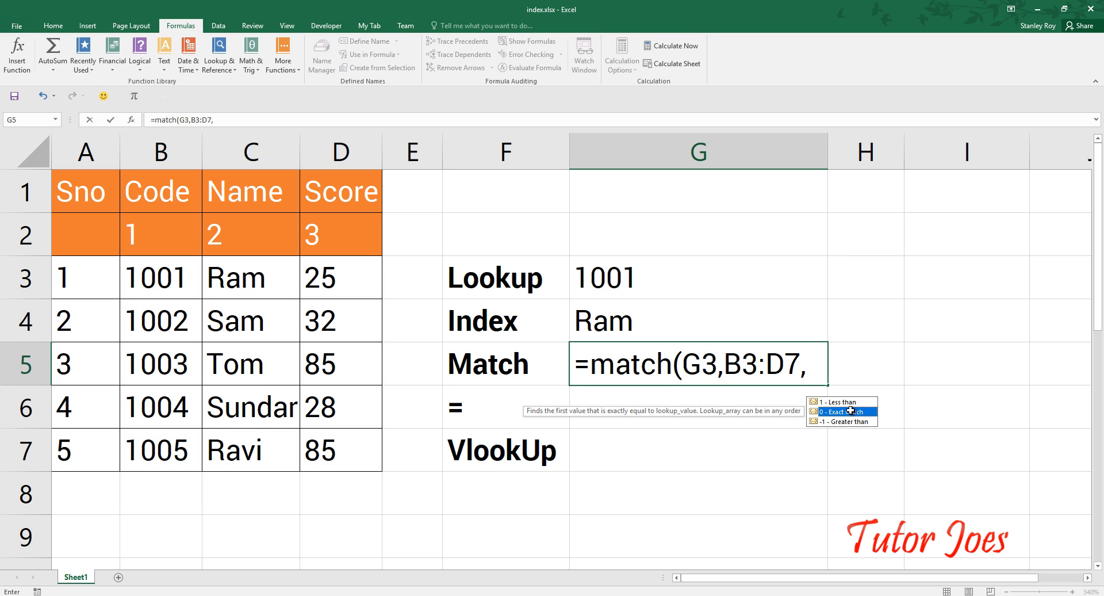
double_click(851, 411)
key(Return)
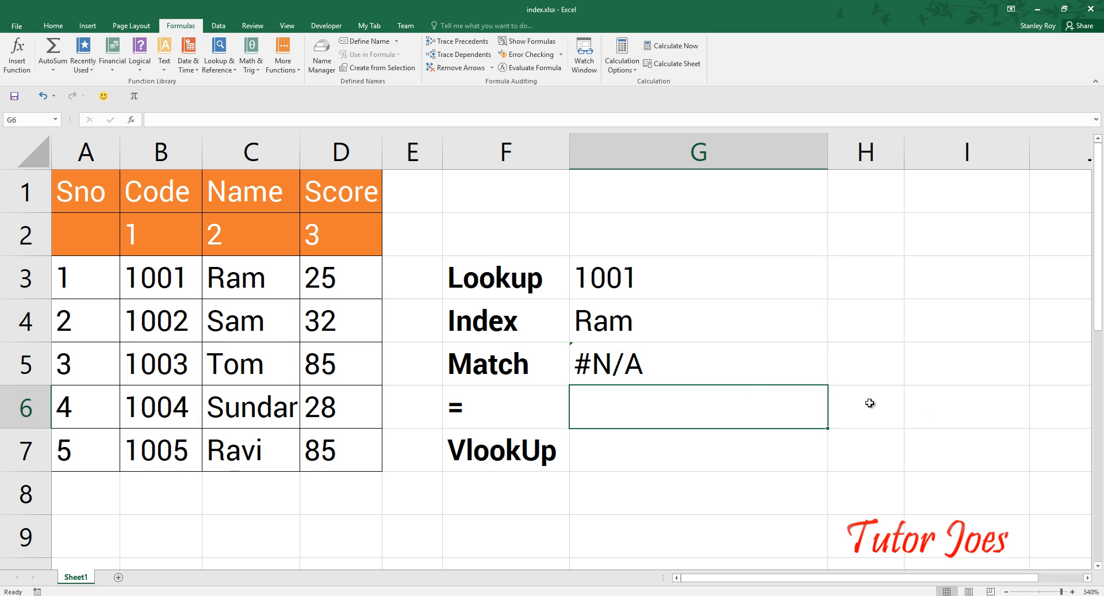
- Change the lookup array of the MATCH formula in G5 to the Code column range B3:B7
double_click(750, 375)
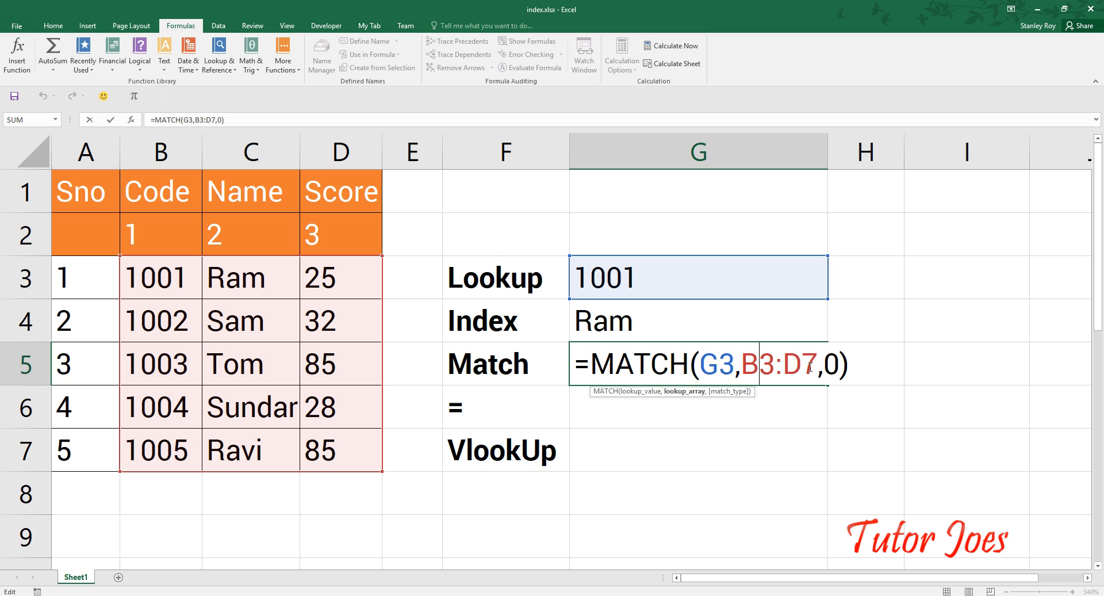
drag(783, 367, 800, 368)
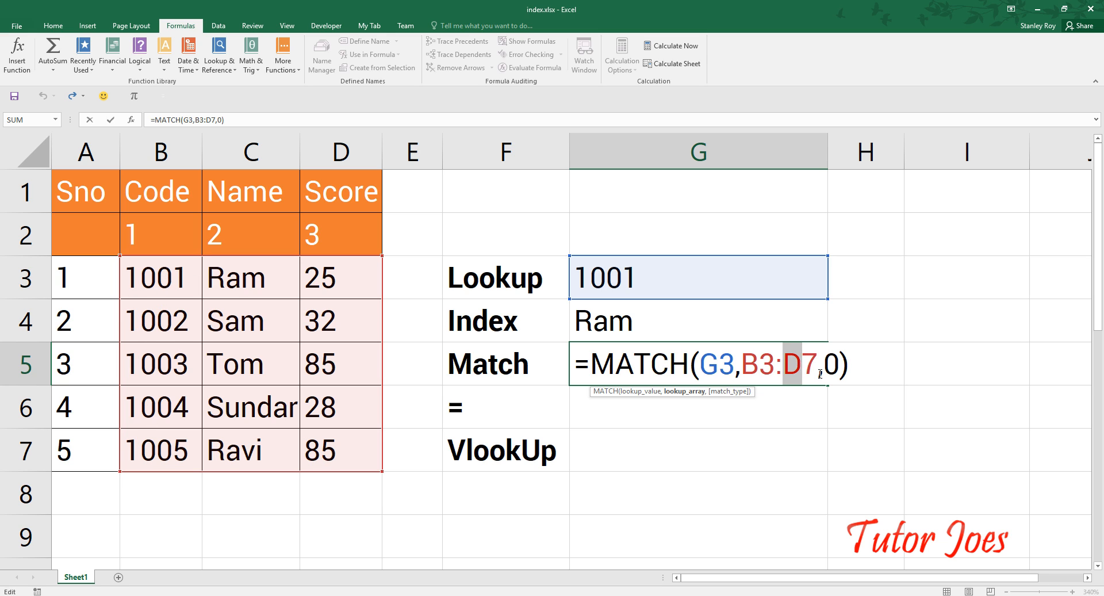
key(BackSpace)
key(Delete)
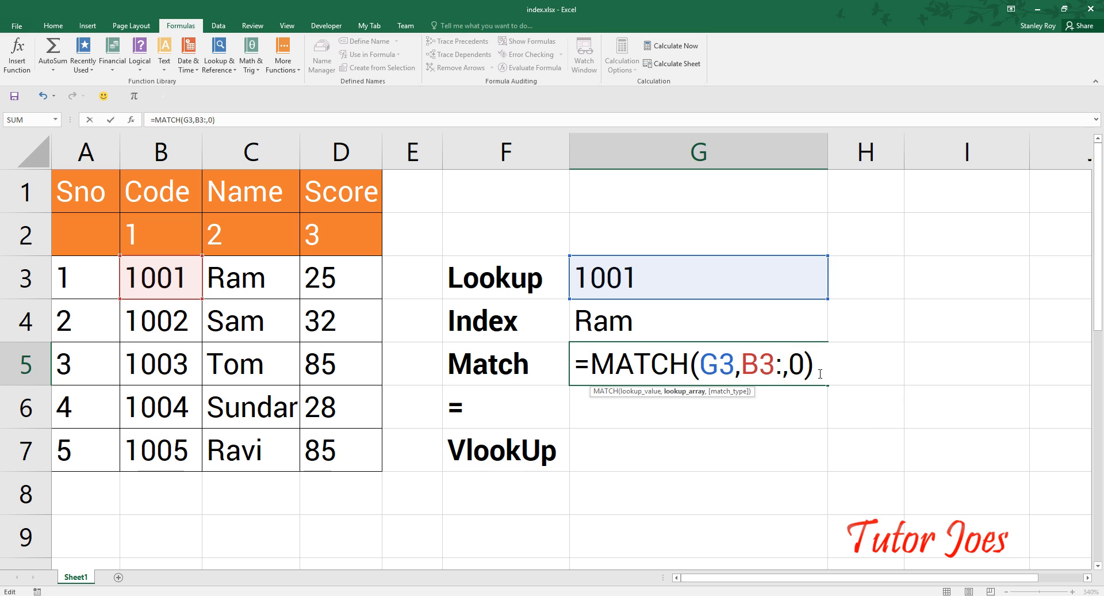
text(B7)
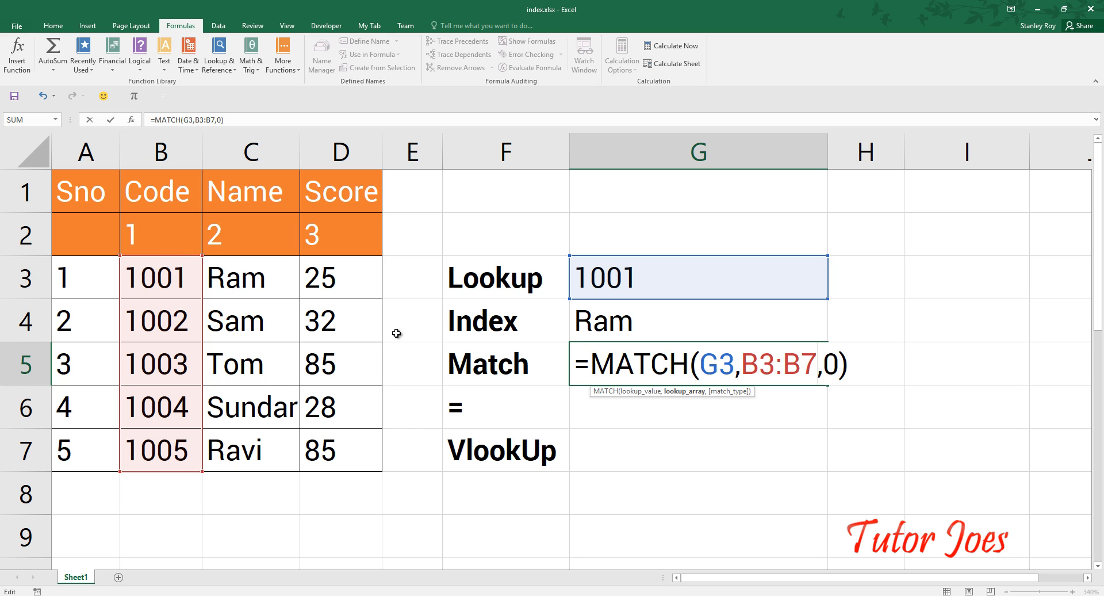
key(Return)
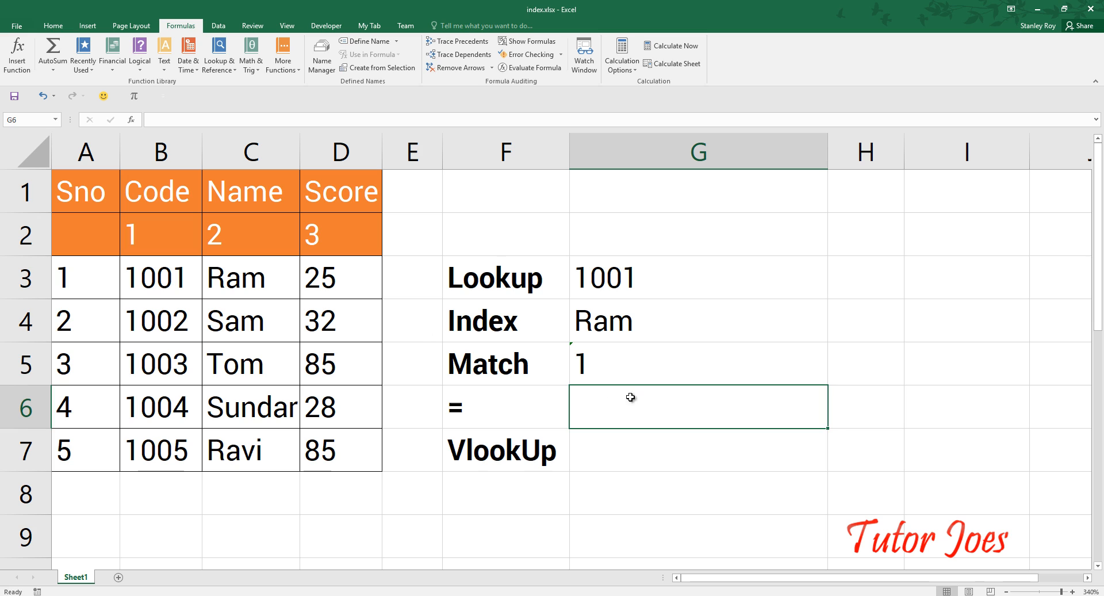
click(632, 371)
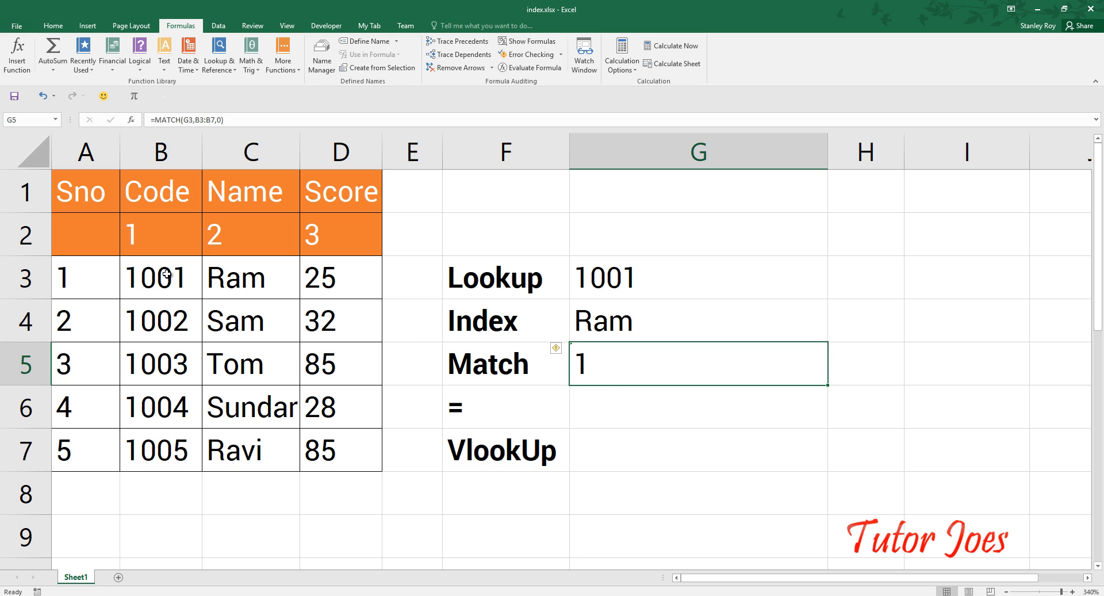
click(81, 448)
- Change the lookup code in G3 to 1005 and check the Match cell G5
click(639, 271)
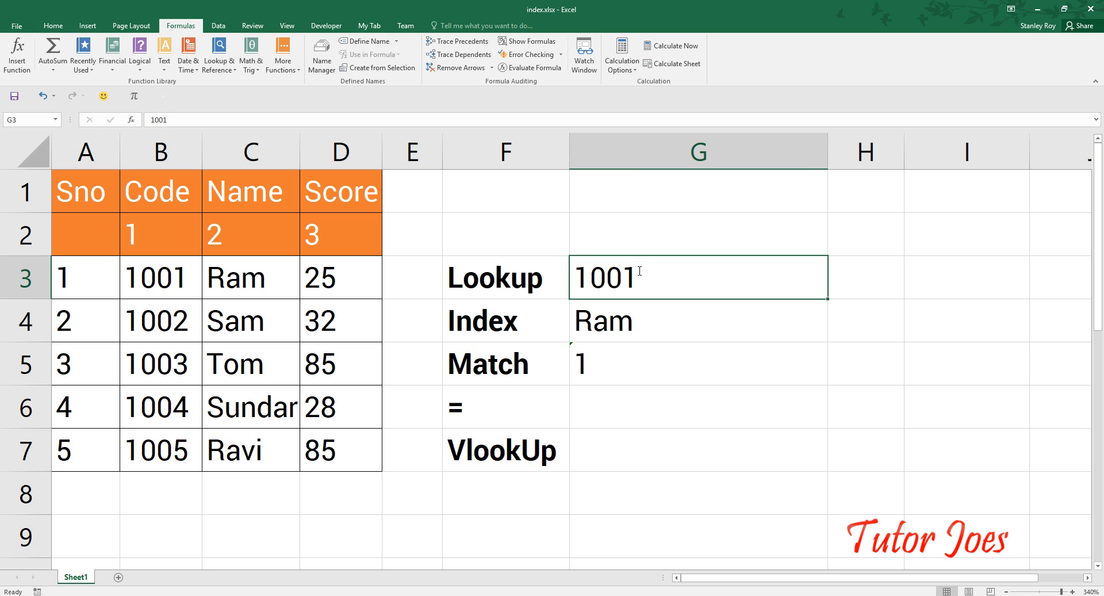
double_click(638, 272)
key(BackSpace)
text(5)
key(Return)
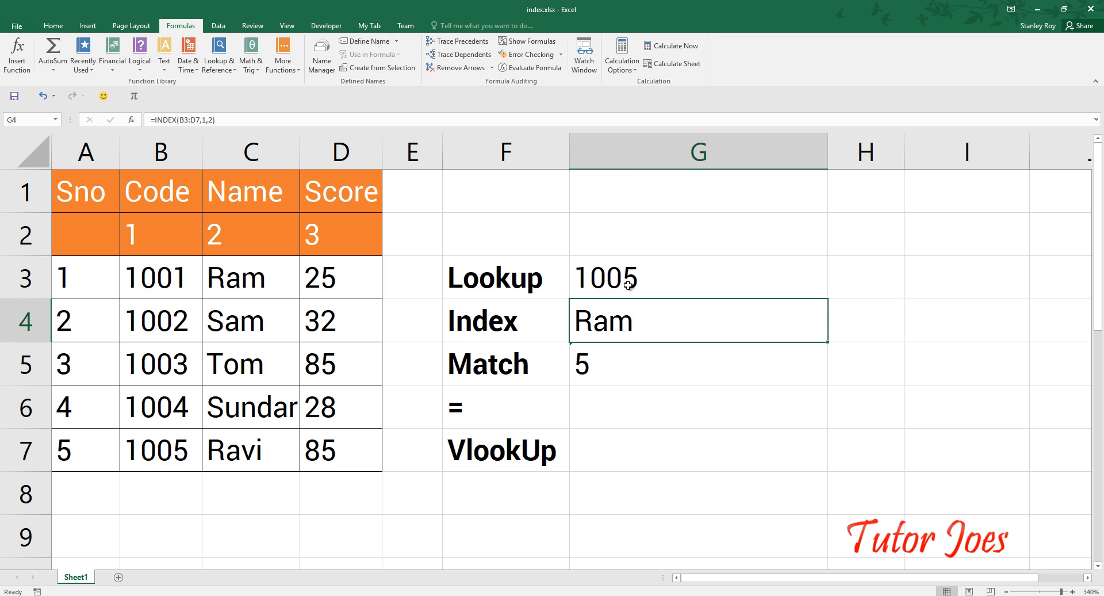
click(605, 371)
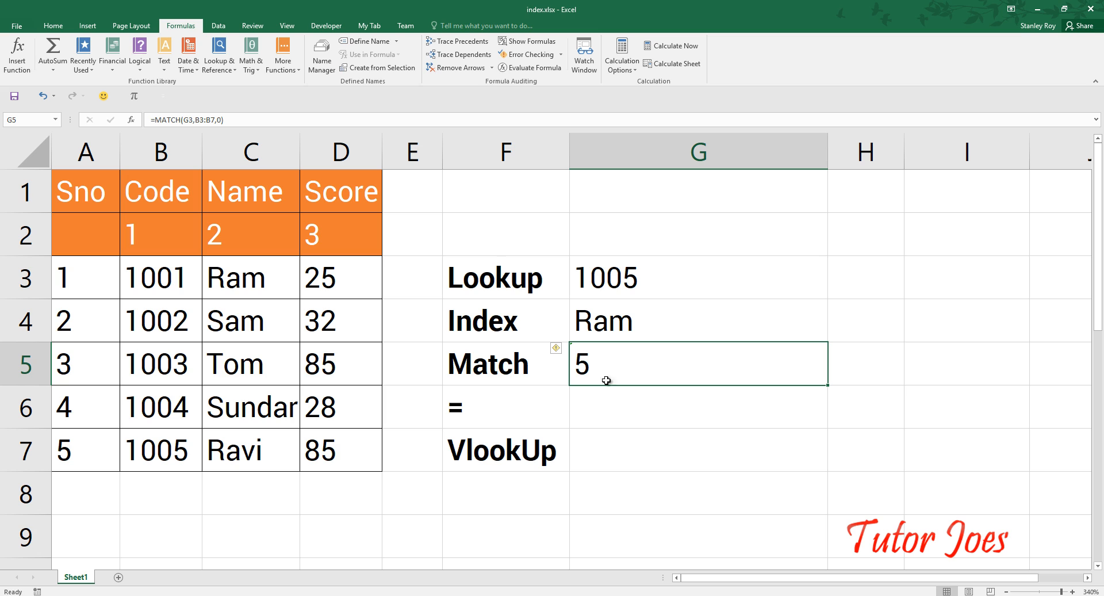
click(616, 316)
double_click(617, 316)
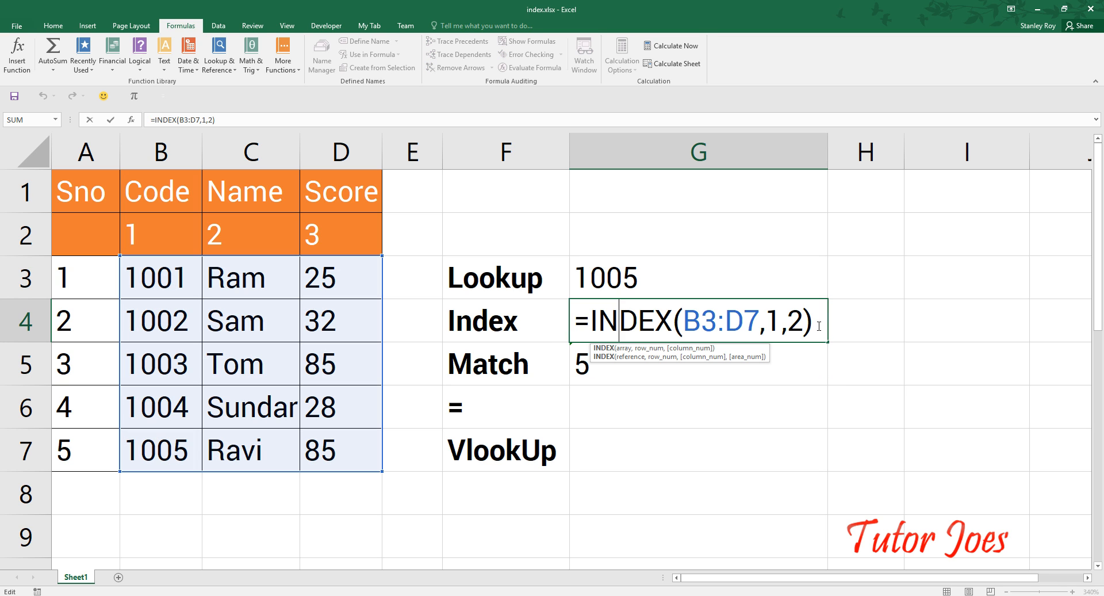
double_click(774, 319)
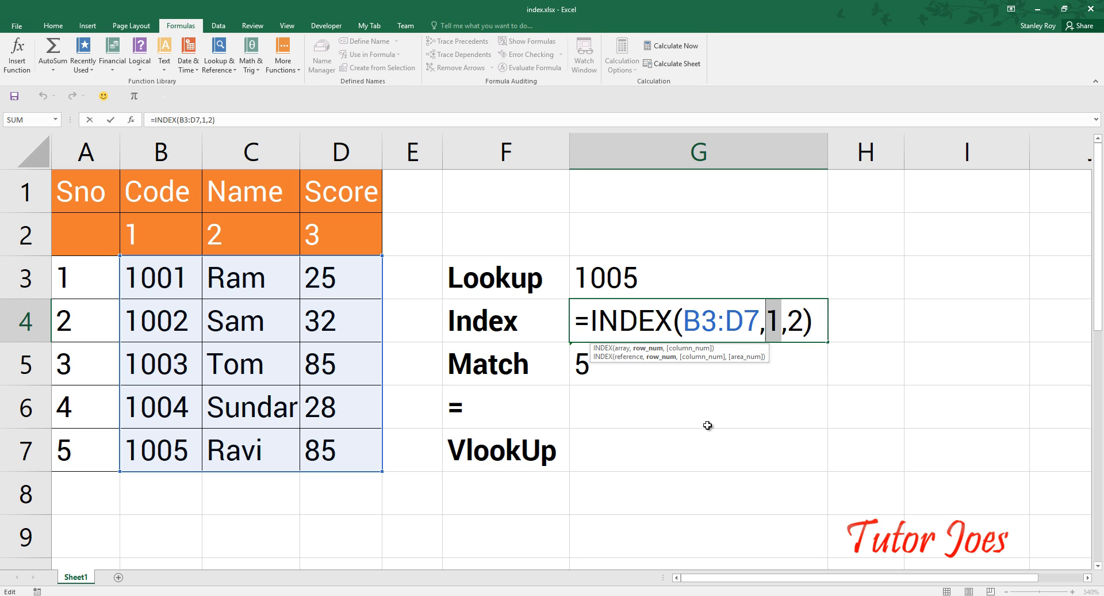
key(Escape)
- Copy the formula text =INDEX(B3:D7,1,2) from G4 into the VlookUp cell G7
double_click(687, 323)
drag(817, 325, 525, 323)
key(ctrl+c)
key(Escape)
click(618, 442)
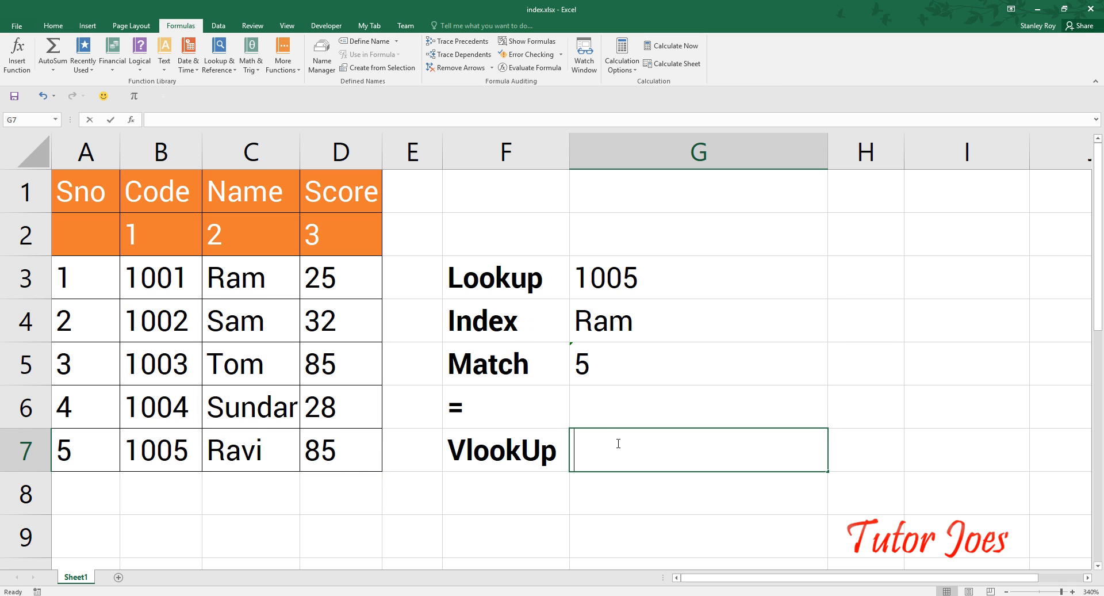
key(ctrl+v)
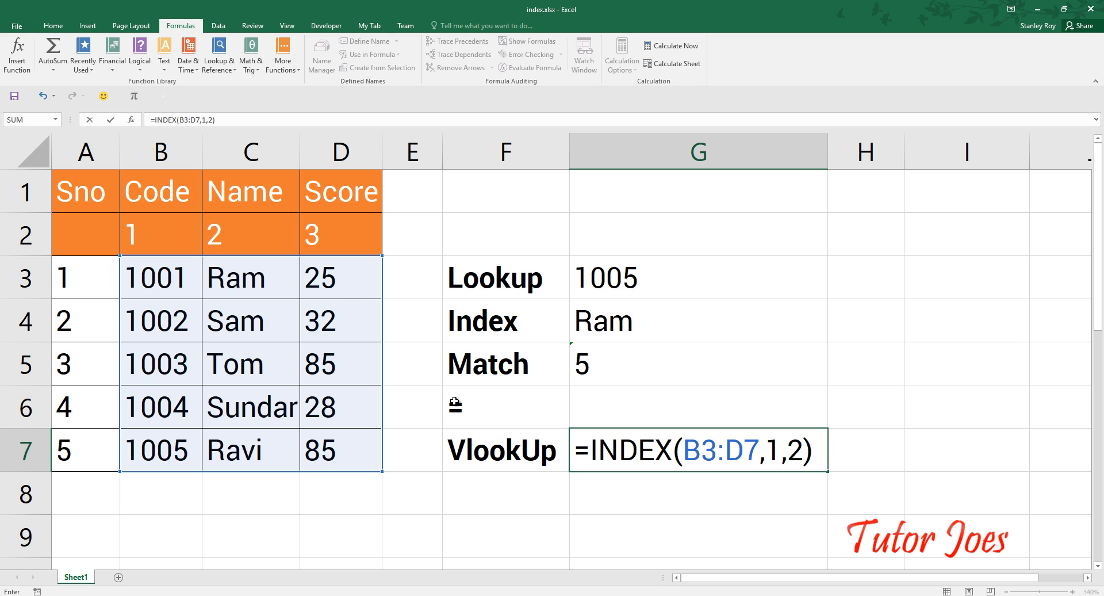
key(Return)
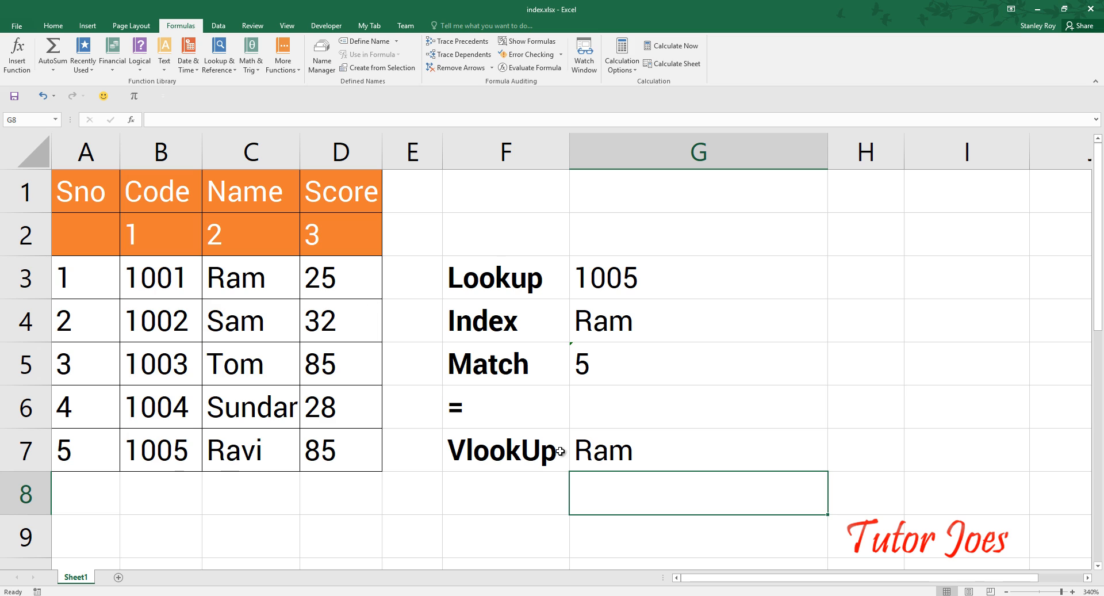
double_click(713, 450)
double_click(776, 449)
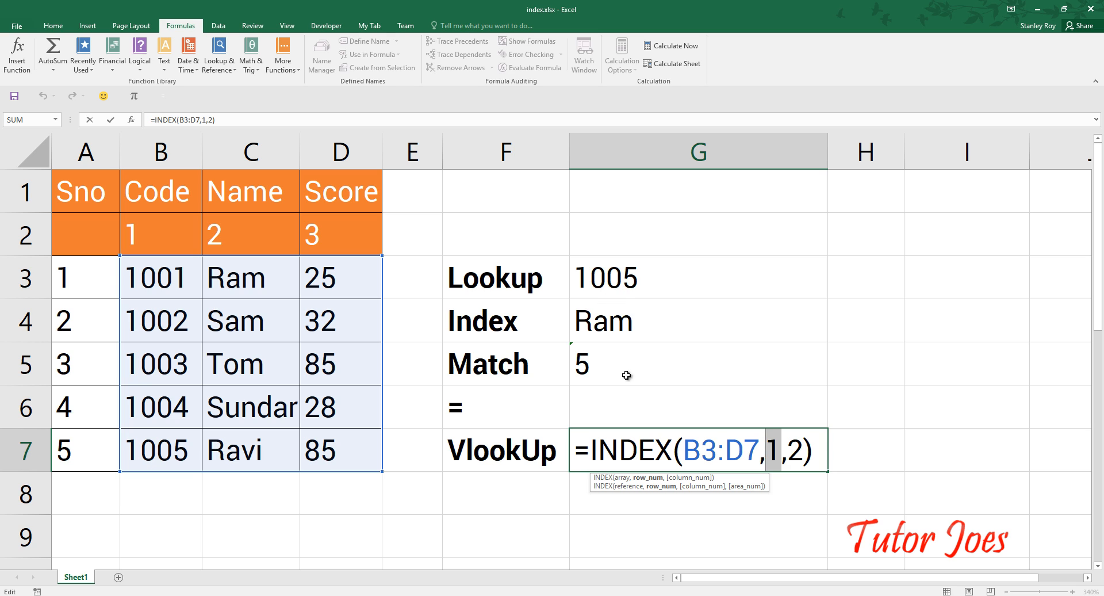
key(Escape)
- Replace the row number in G7's INDEX formula with MATCH(G3,B3:B7,0) copied from the Match cell G5
click(598, 363)
double_click(598, 362)
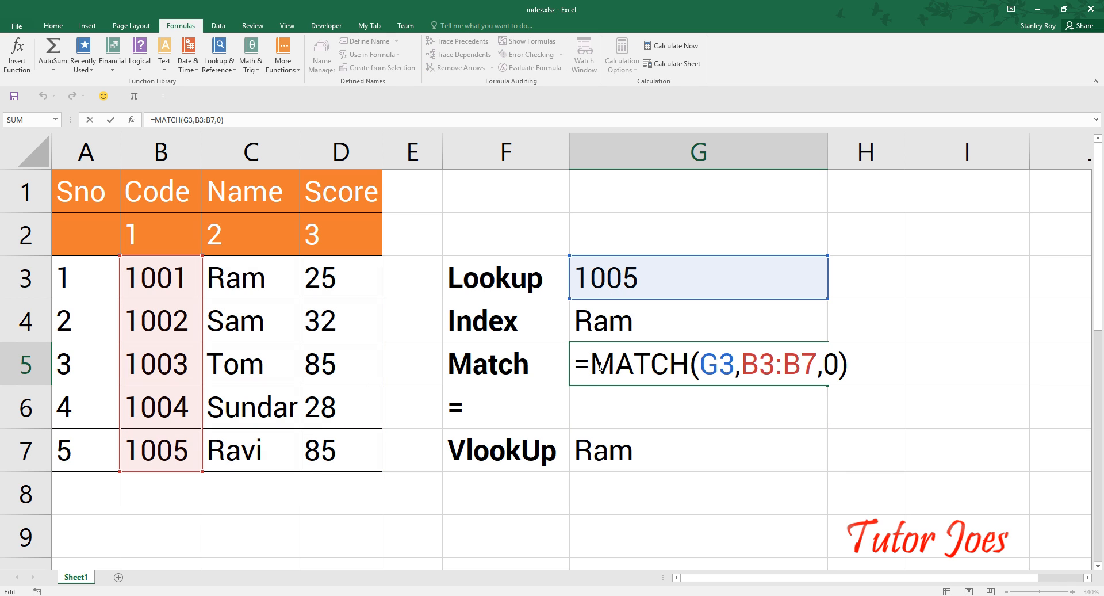
drag(620, 362, 849, 360)
key(ctrl+c)
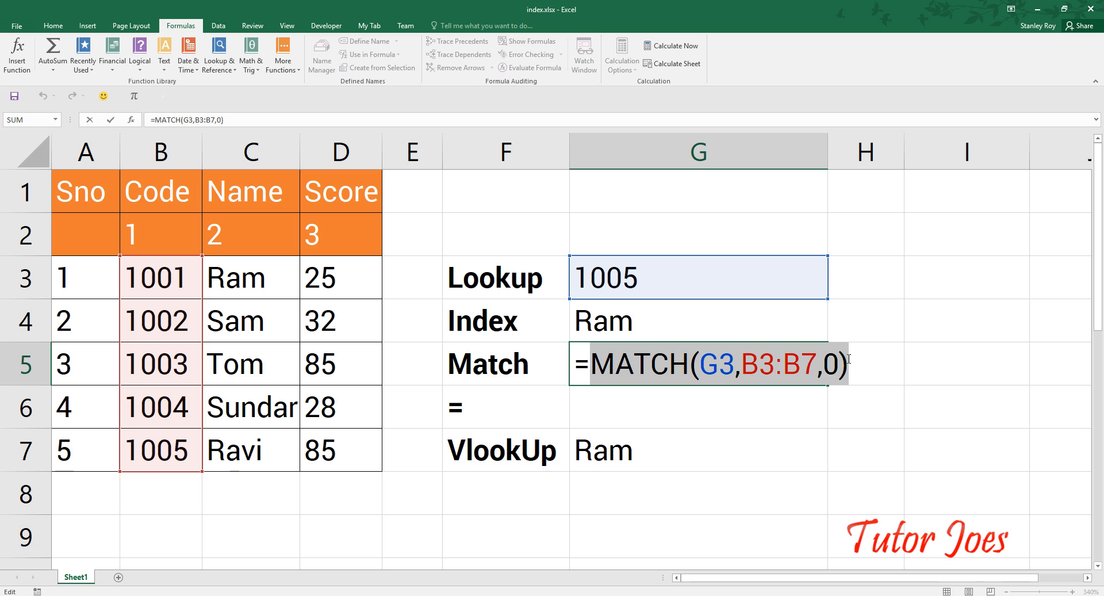
click(682, 438)
key(Escape)
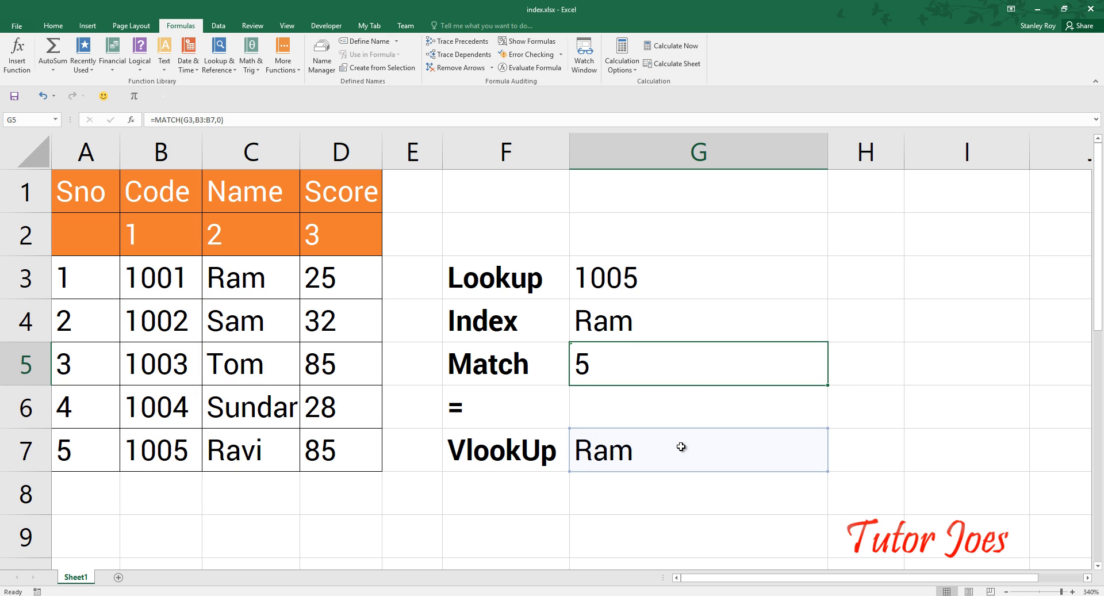
double_click(681, 446)
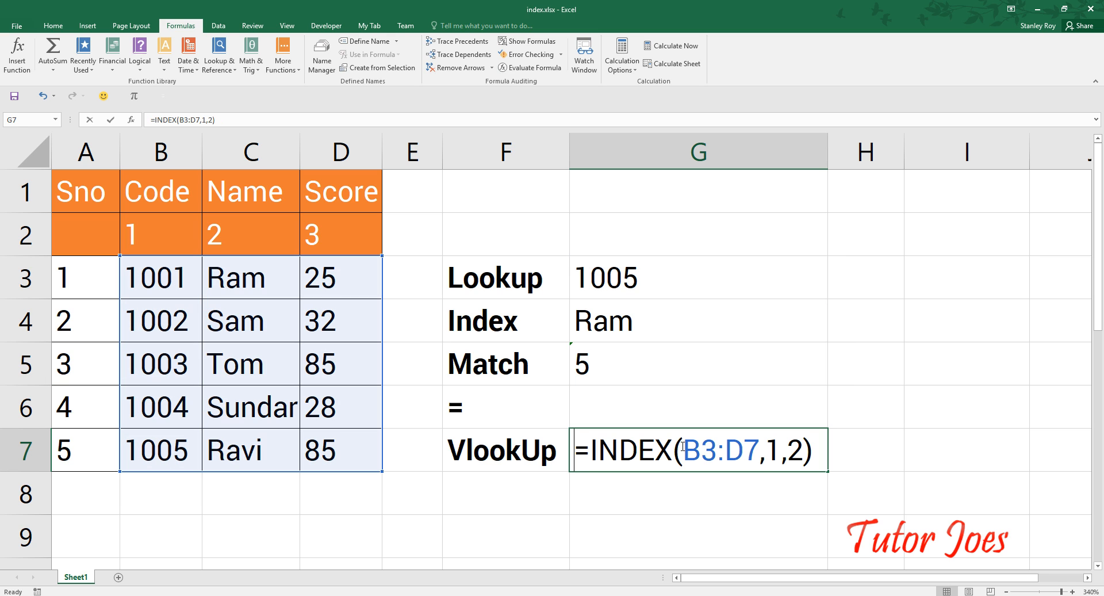
double_click(774, 448)
key(ctrl+v)
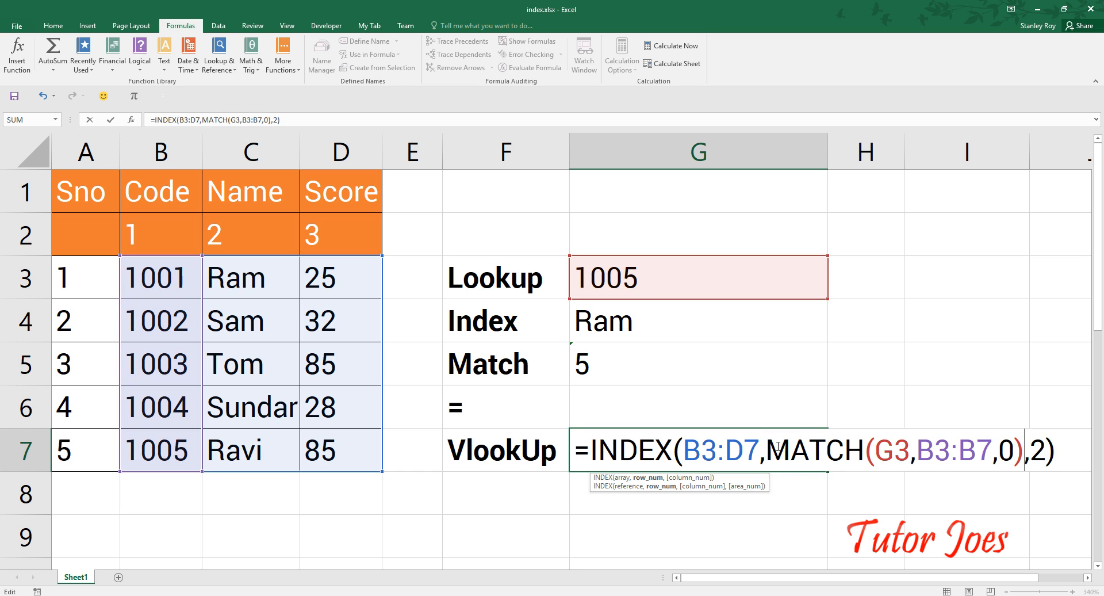
key(Return)
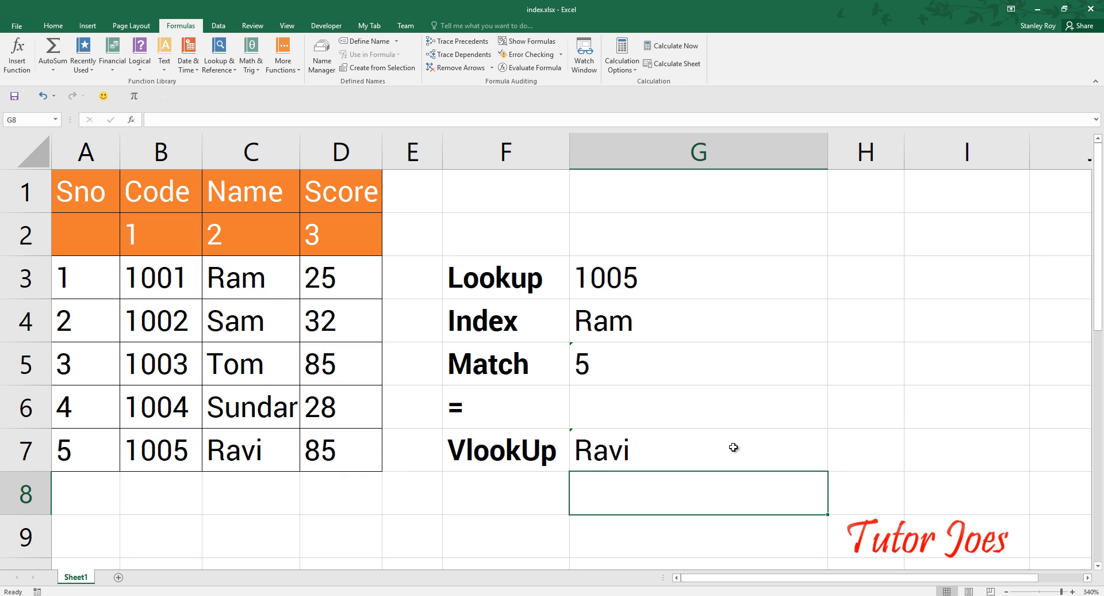
- Change the column number of the INDEX and MATCH formula in G7 to 3 so it looks up the score
click(733, 447)
double_click(730, 447)
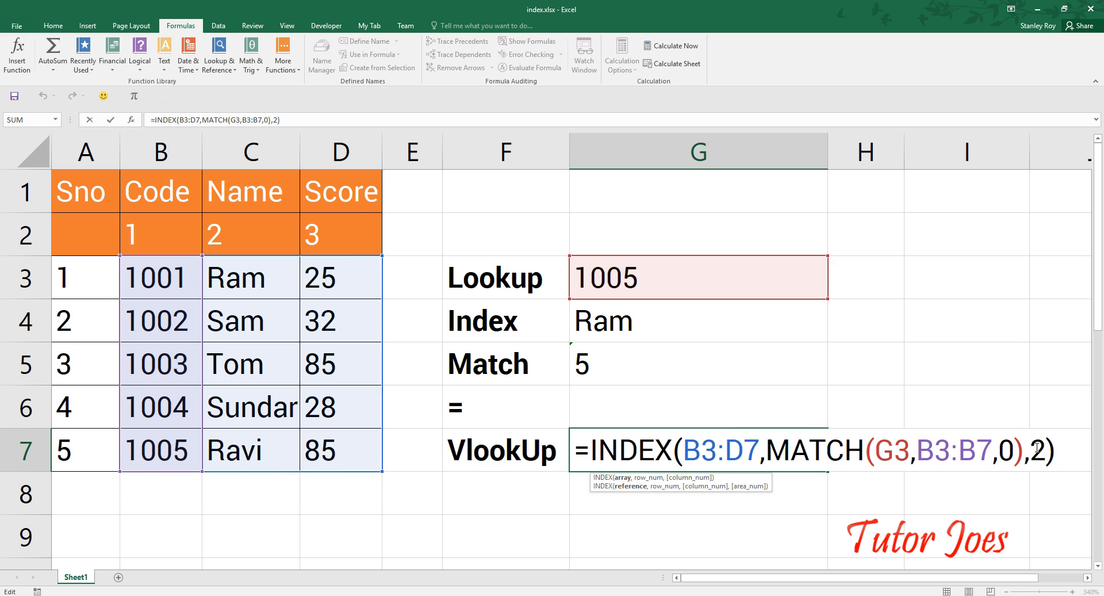
drag(1037, 449, 1027, 444)
text(3)
key(Return)
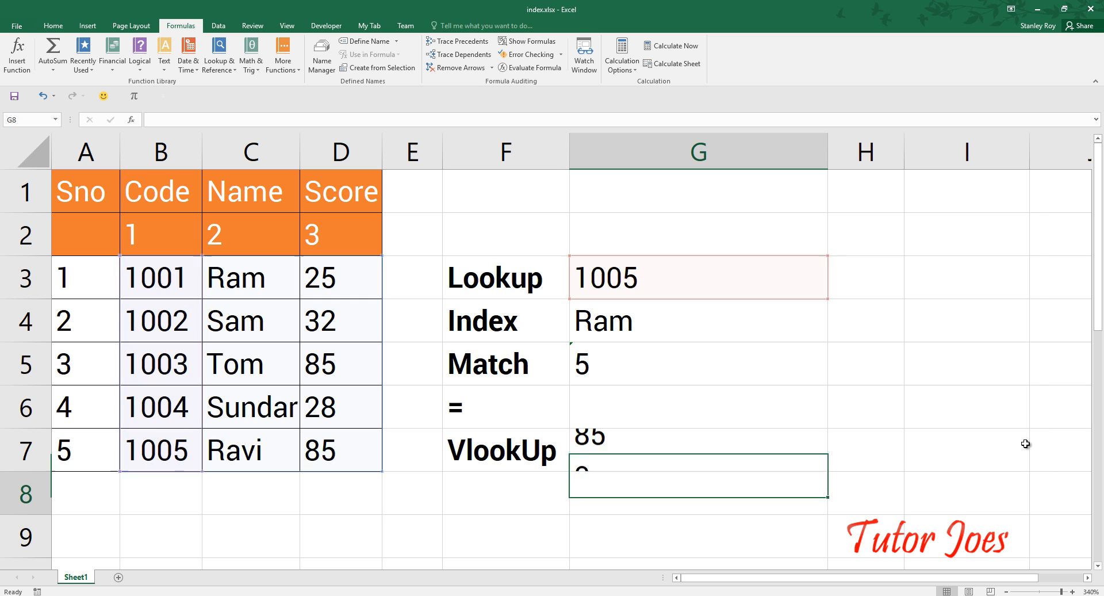
click(646, 448)
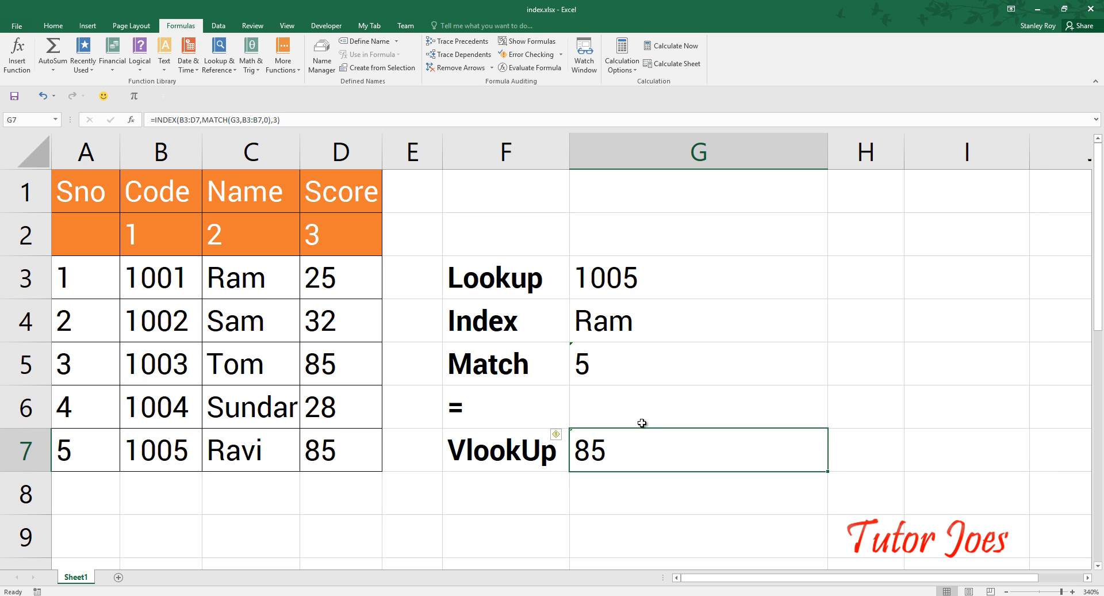
- Change the lookup code in G3 to 1001 and check the VlookUp cell G7
double_click(661, 282)
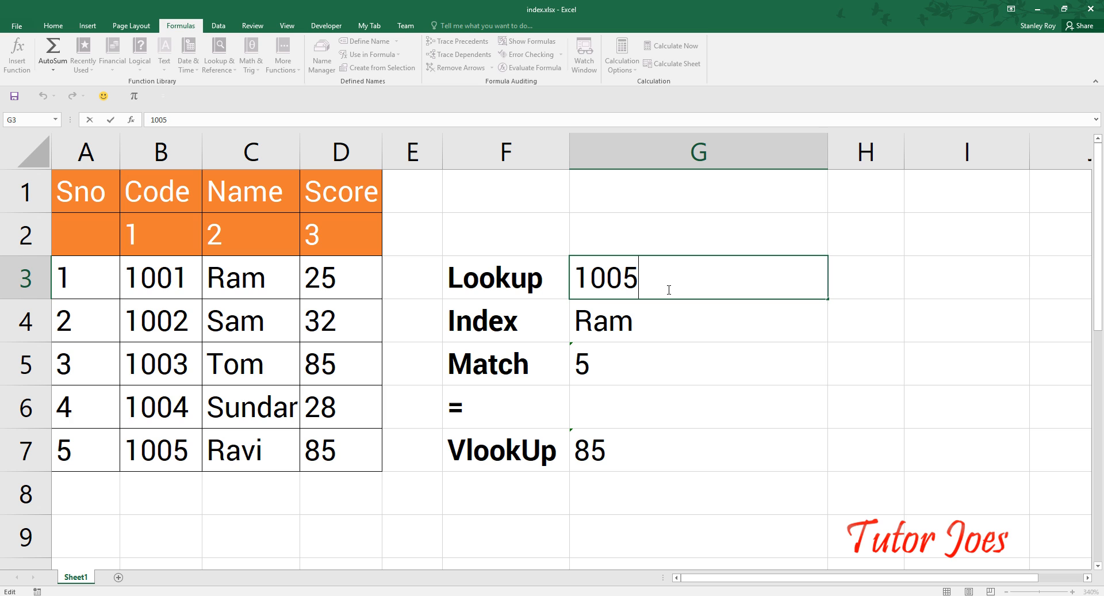
key(BackSpace)
text(1)
key(Return)
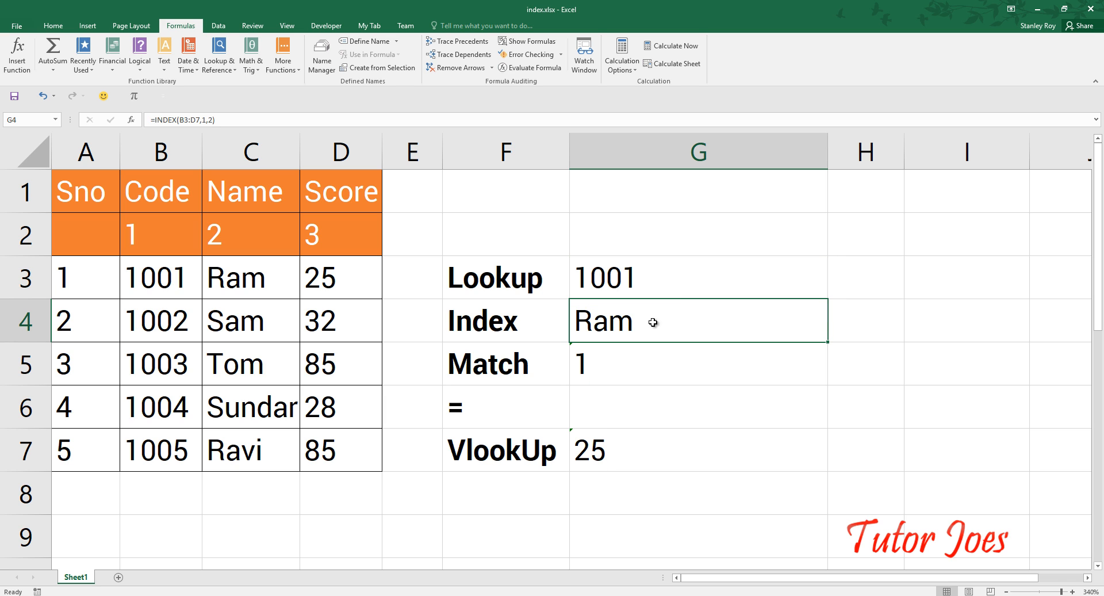
click(615, 449)
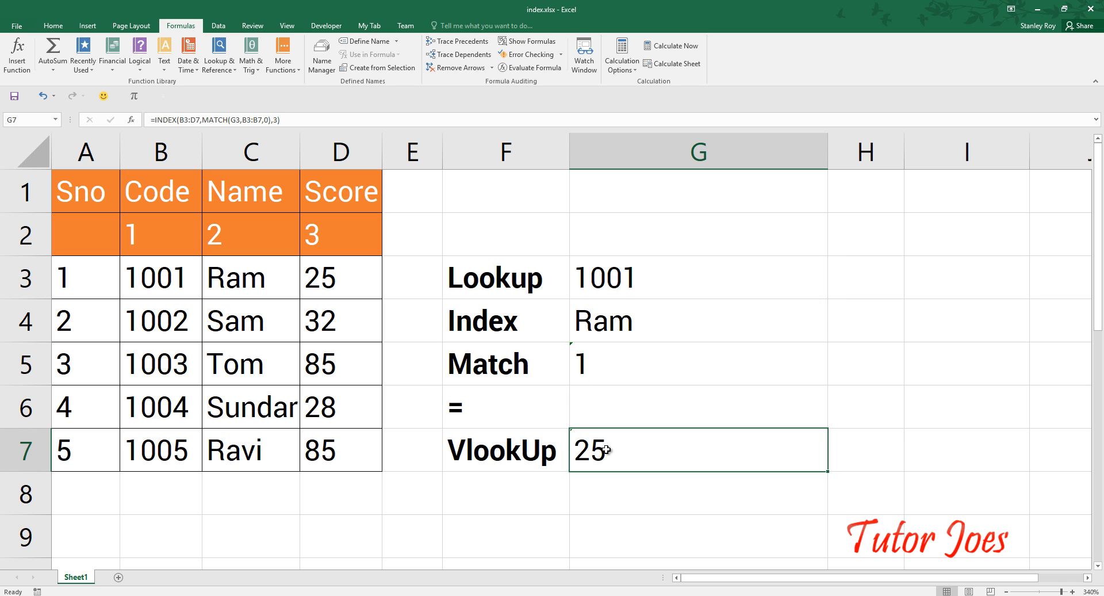
- Review the combined INDEX and MATCH formula in G7 against the lookup code in G3
double_click(611, 451)
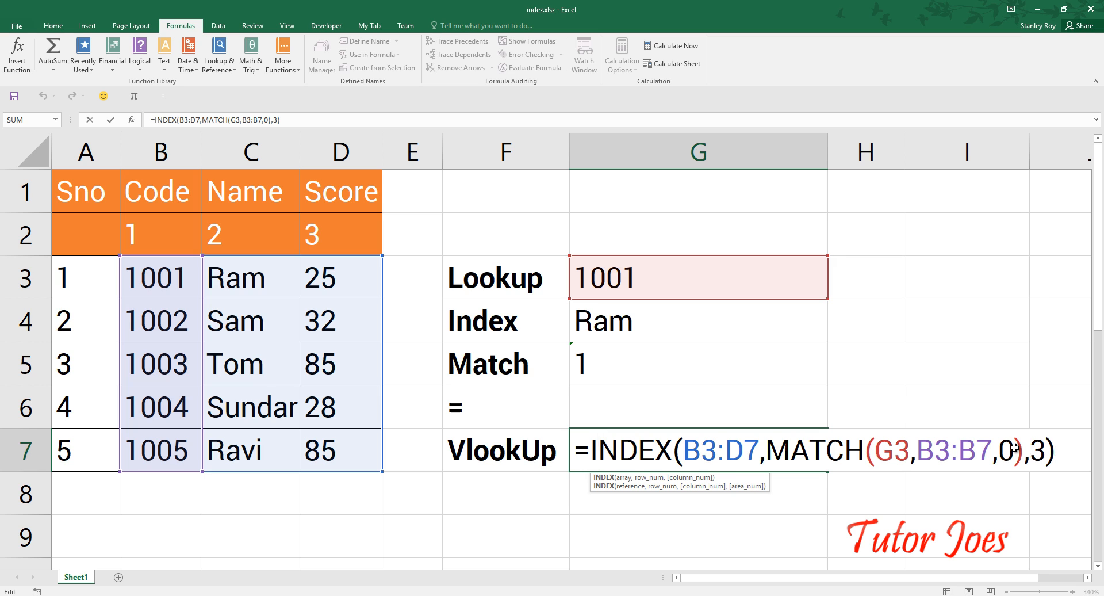
key(Return)
click(731, 442)
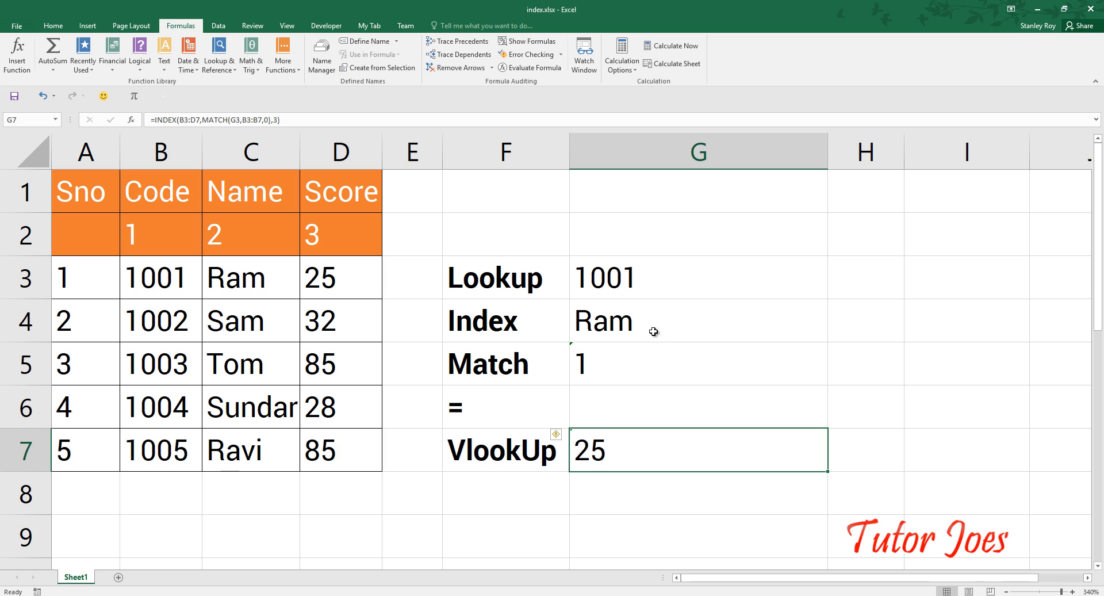
click(621, 288)
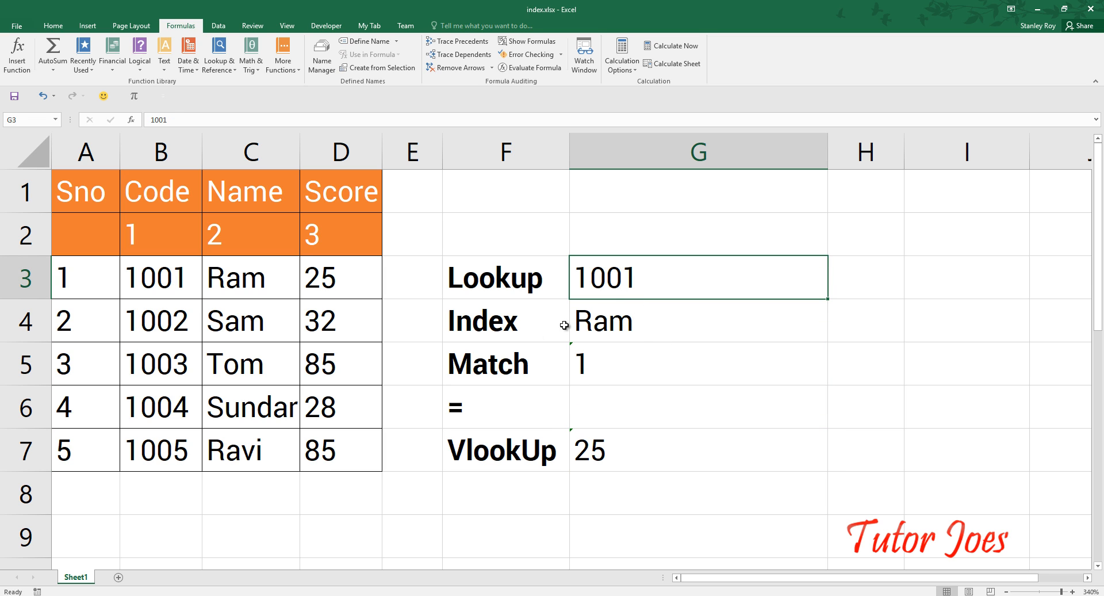
- Set the row number of the INDEX formula in G4 to 3 and check the formula
double_click(618, 321)
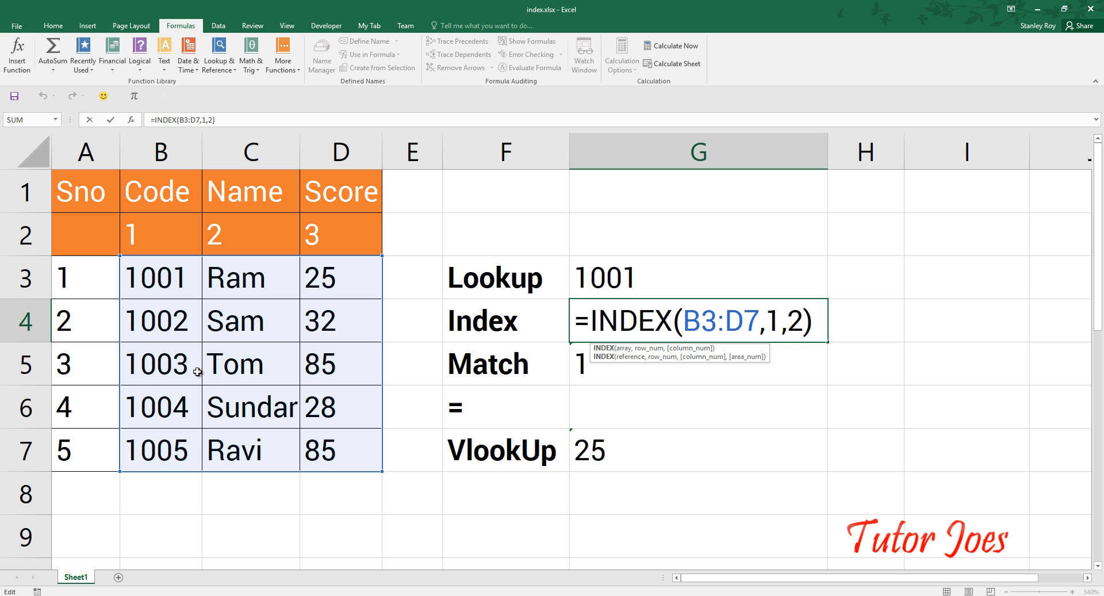
double_click(771, 318)
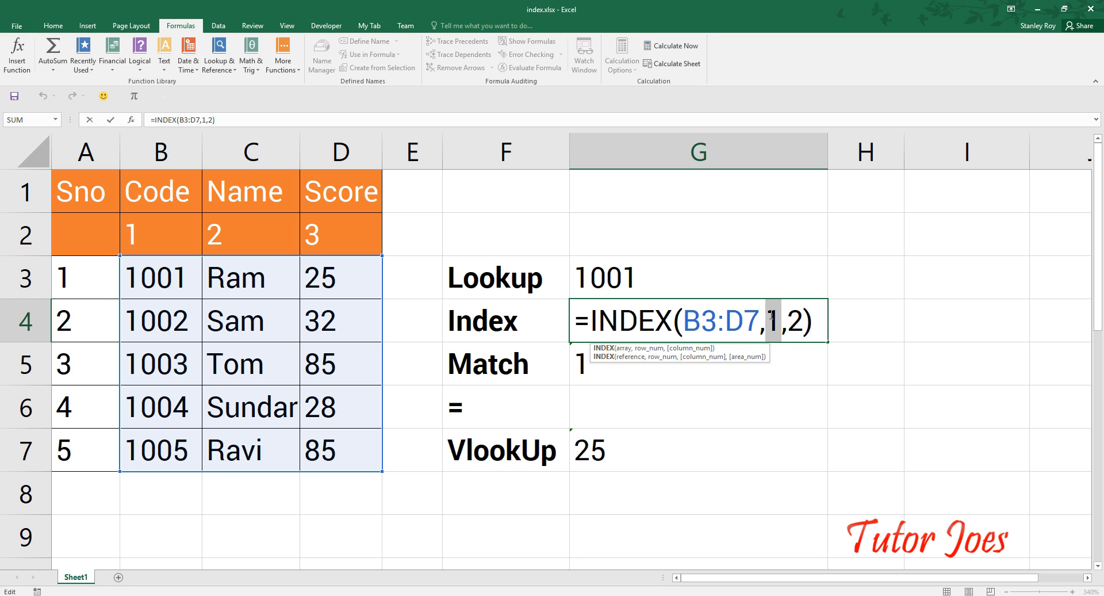
text(3)
key(Return)
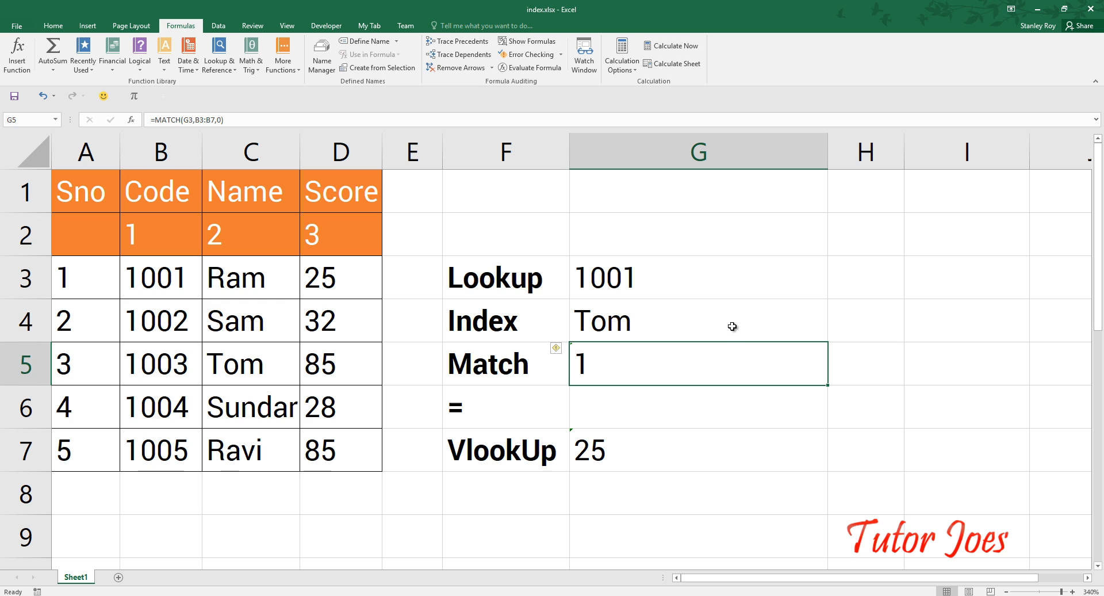
double_click(726, 322)
key(Return)
- Examine the MATCH formula in G5 and the array and row-number arguments of the combined formula in G7
double_click(630, 366)
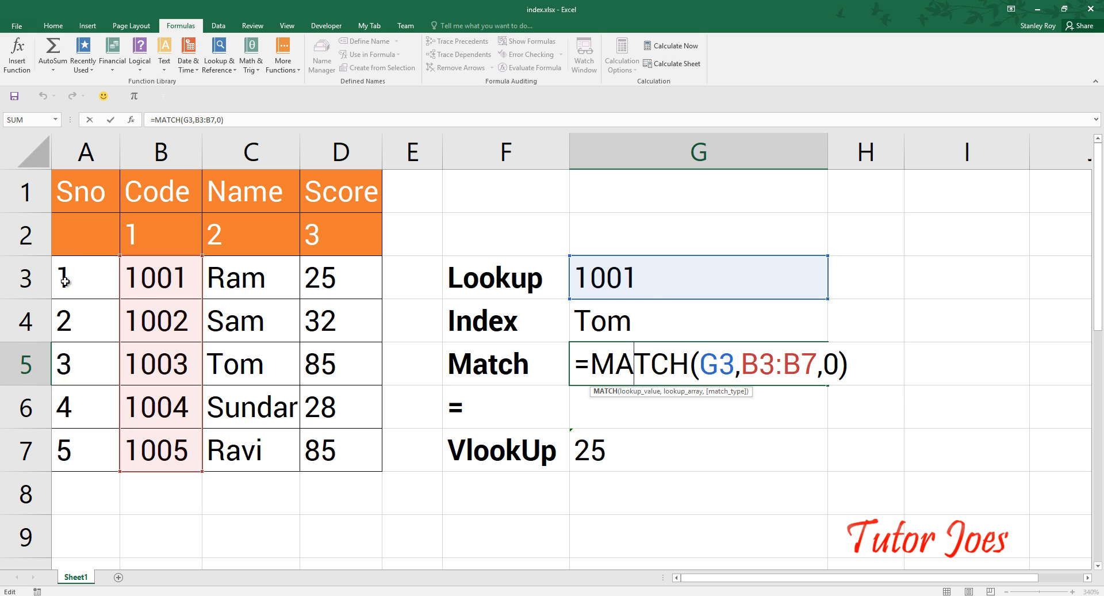
key(Return)
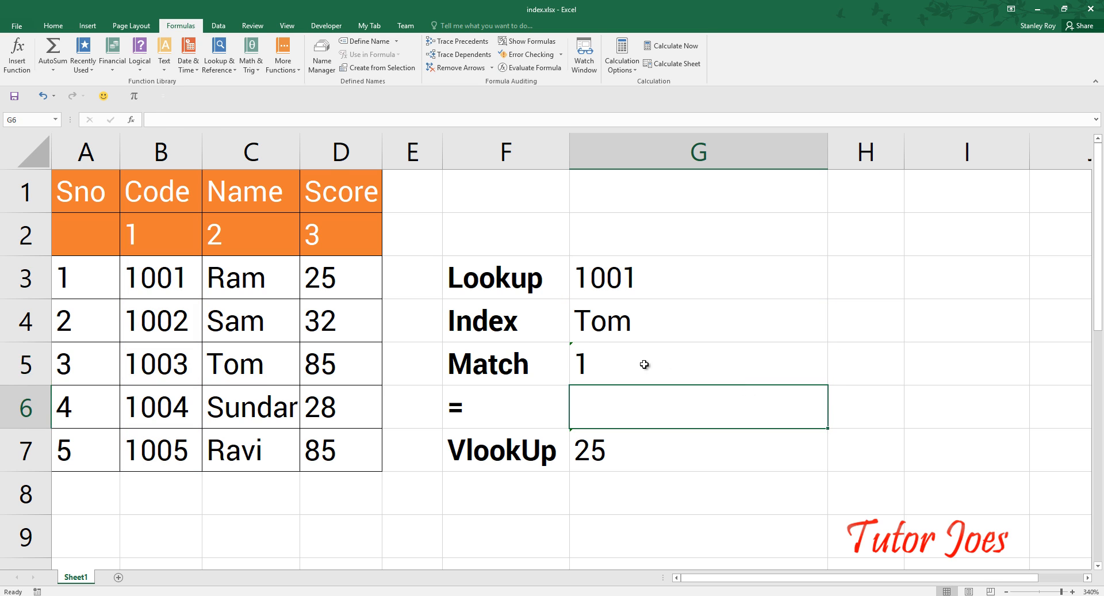
click(641, 355)
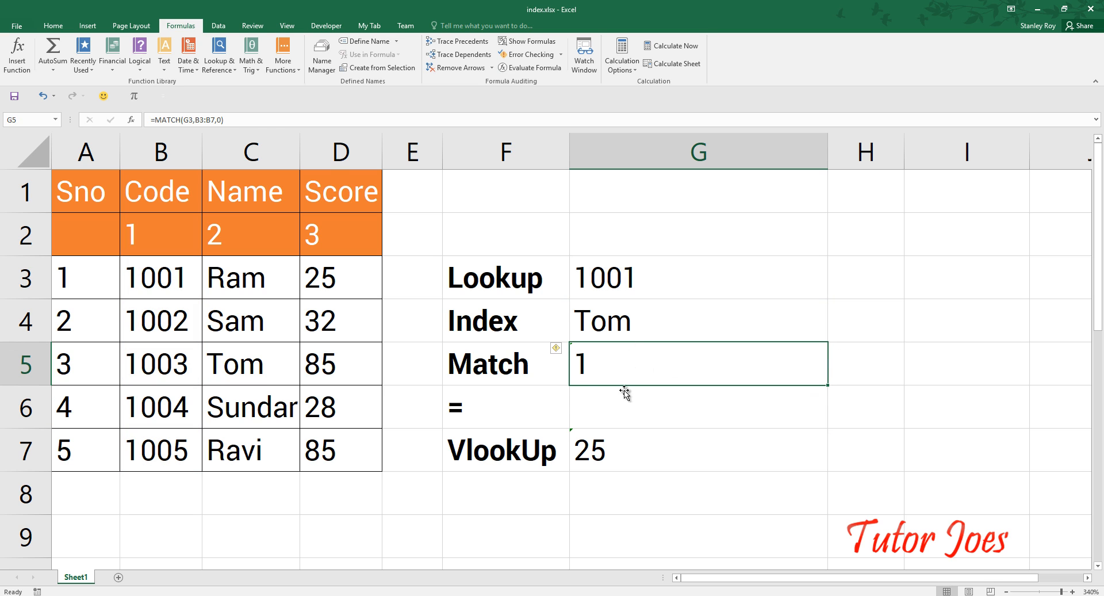
double_click(604, 460)
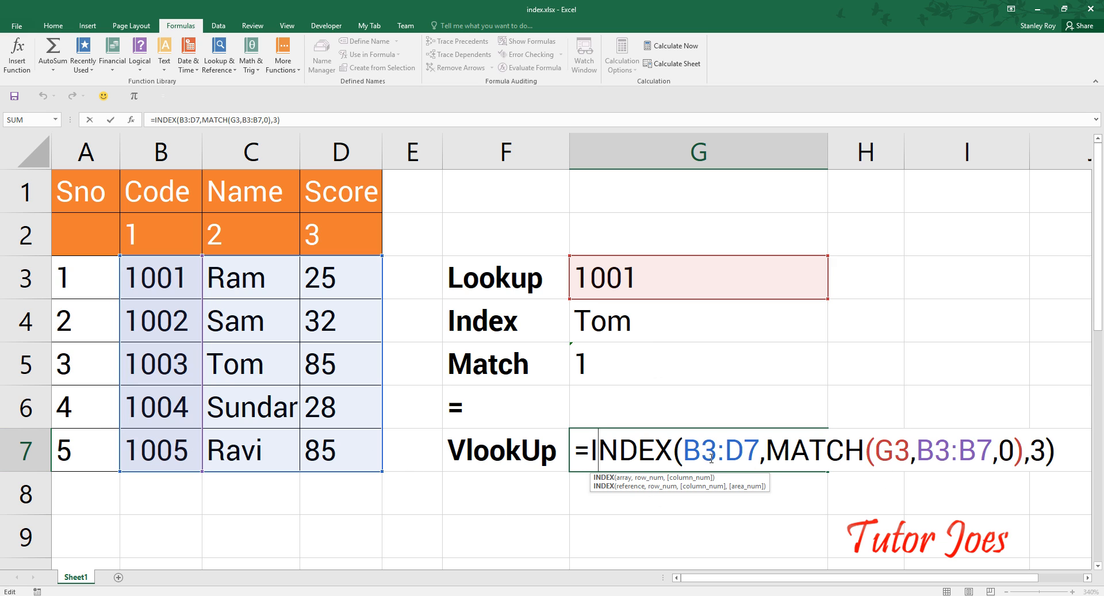
drag(684, 447, 760, 448)
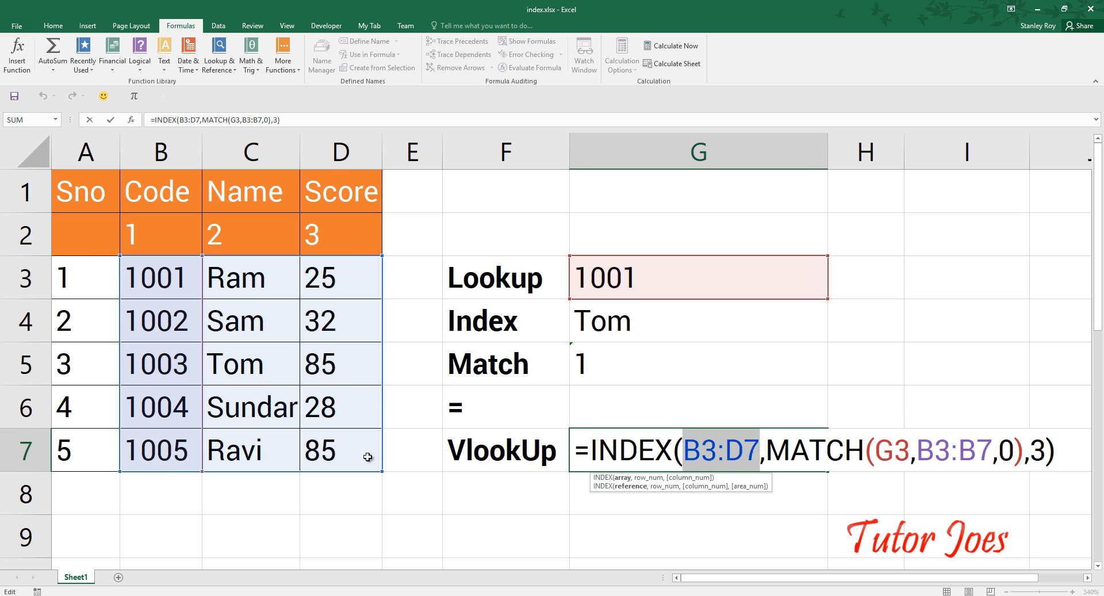
drag(765, 450, 1024, 440)
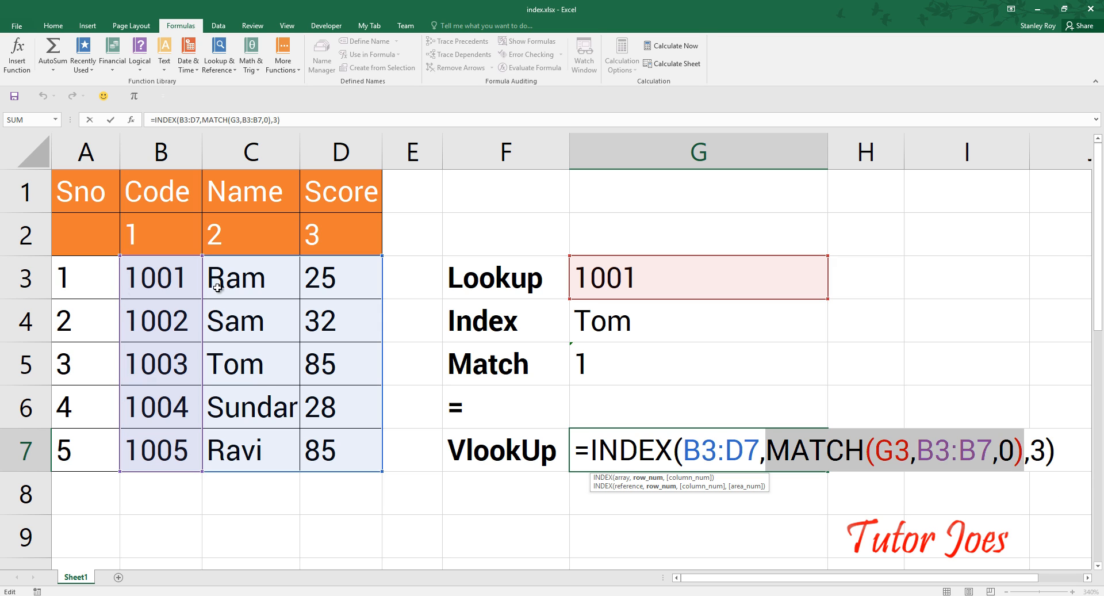
key(Return)
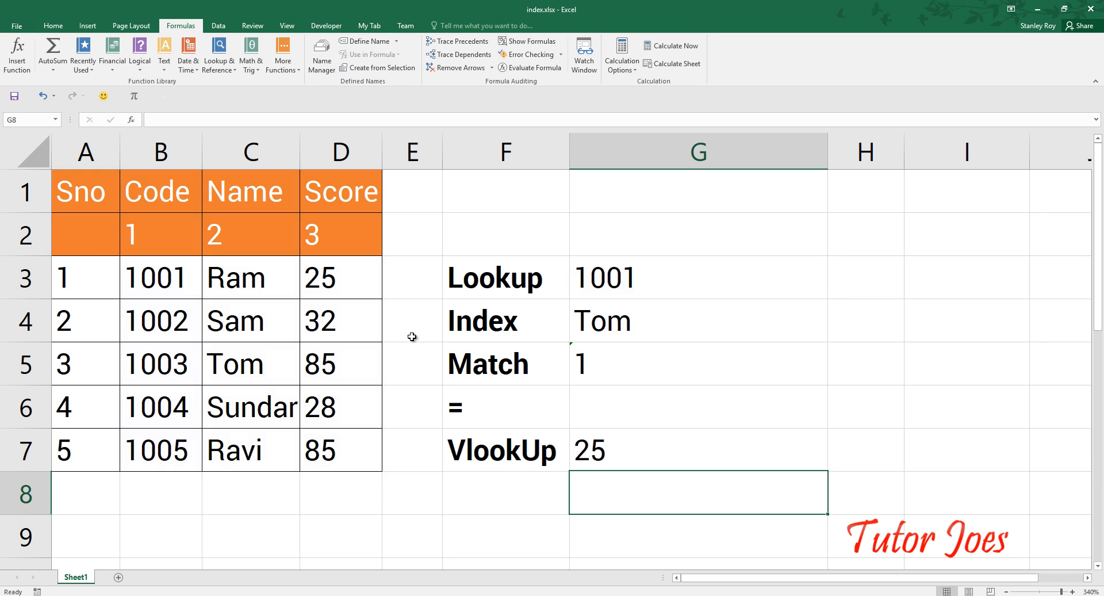
click(598, 456)
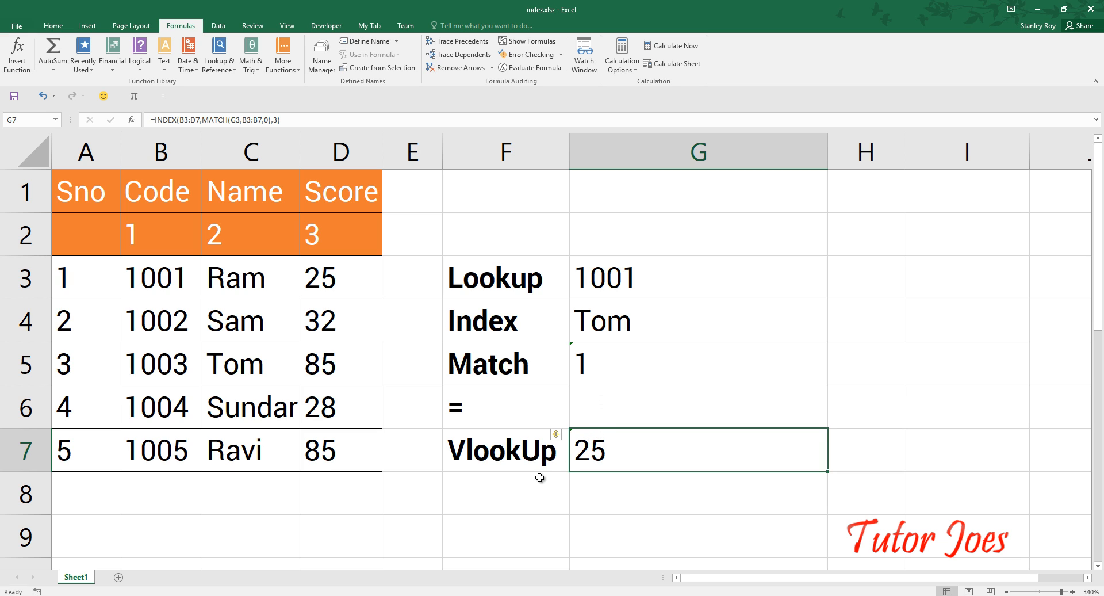
- Enter the label VlookUp in F8, below the existing VlookUp label
click(533, 457)
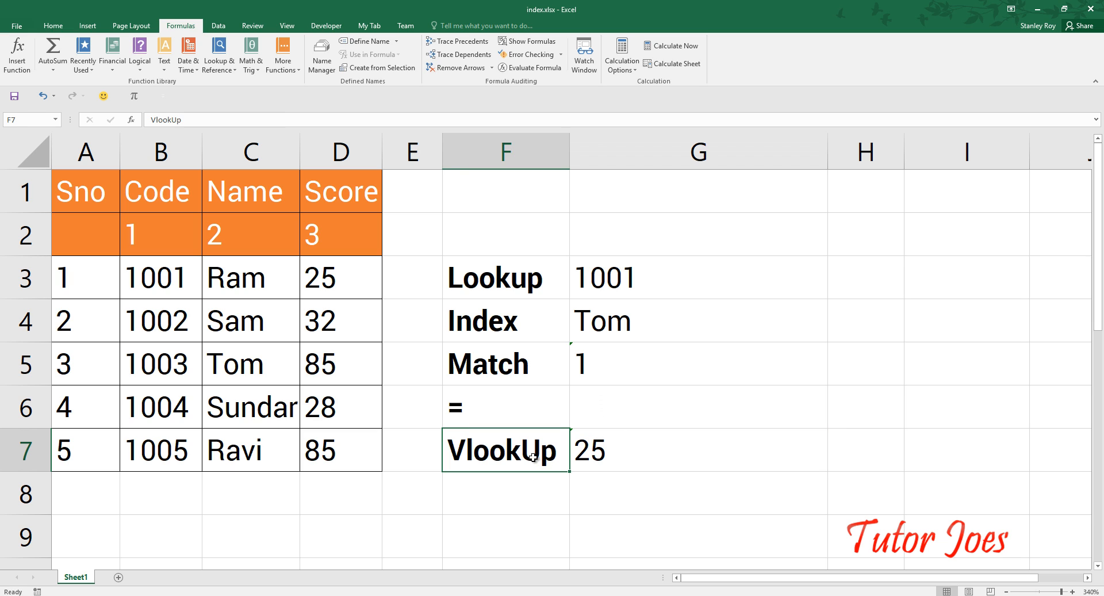
scroll(606, 460, down, 2)
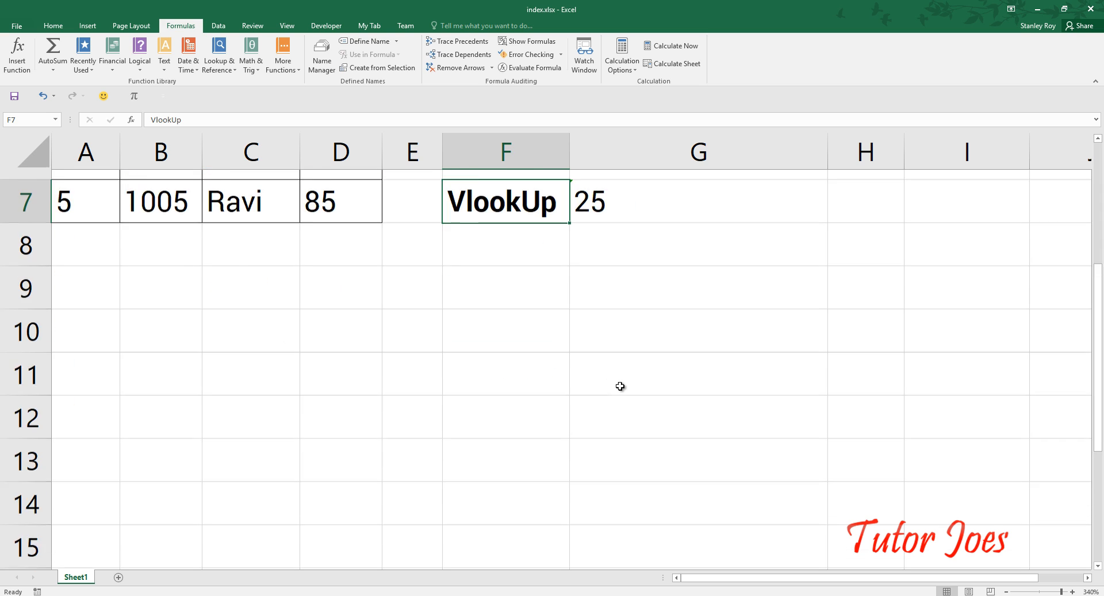
scroll(621, 387, up, 2)
click(495, 480)
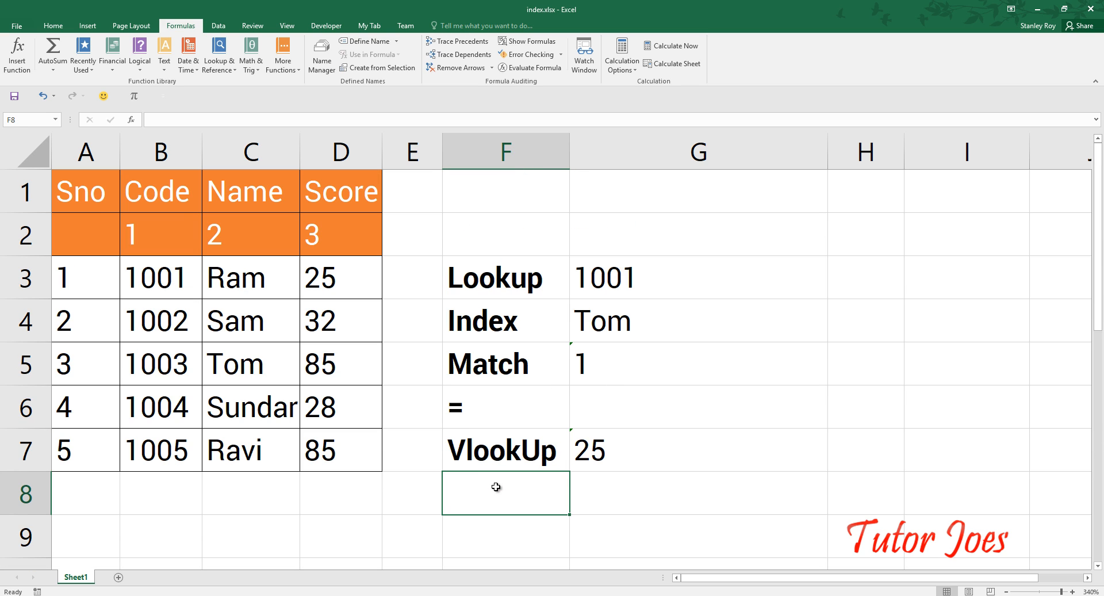
text(VlookUp)
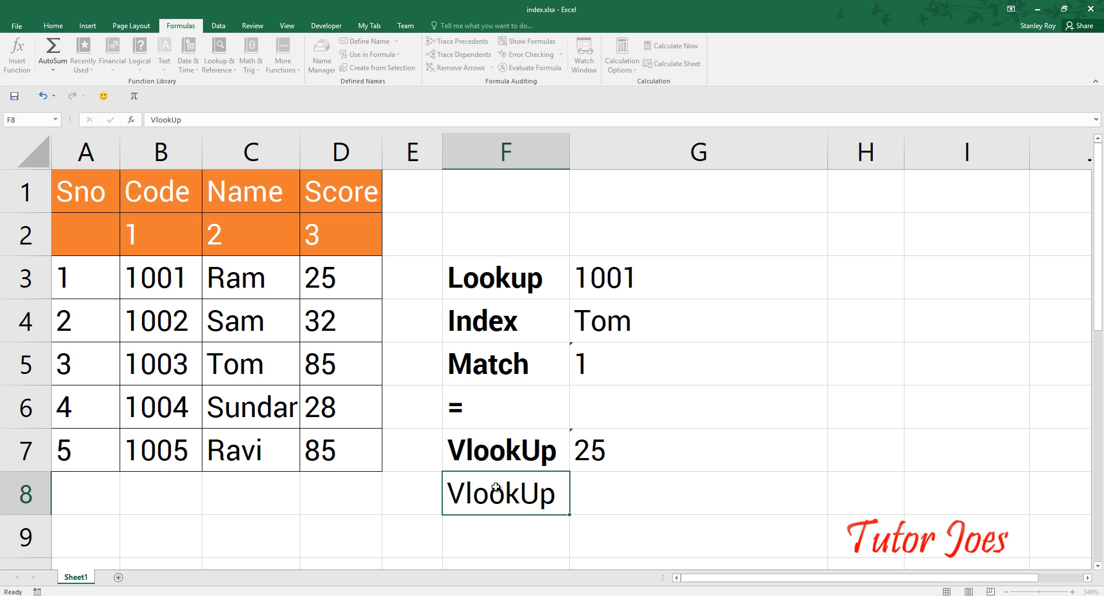
key(Tab)
- Enter the formula =VLOOKUP(G3,B3:D7,3,0) in G8 to return the score for the lookup code
text(=v)
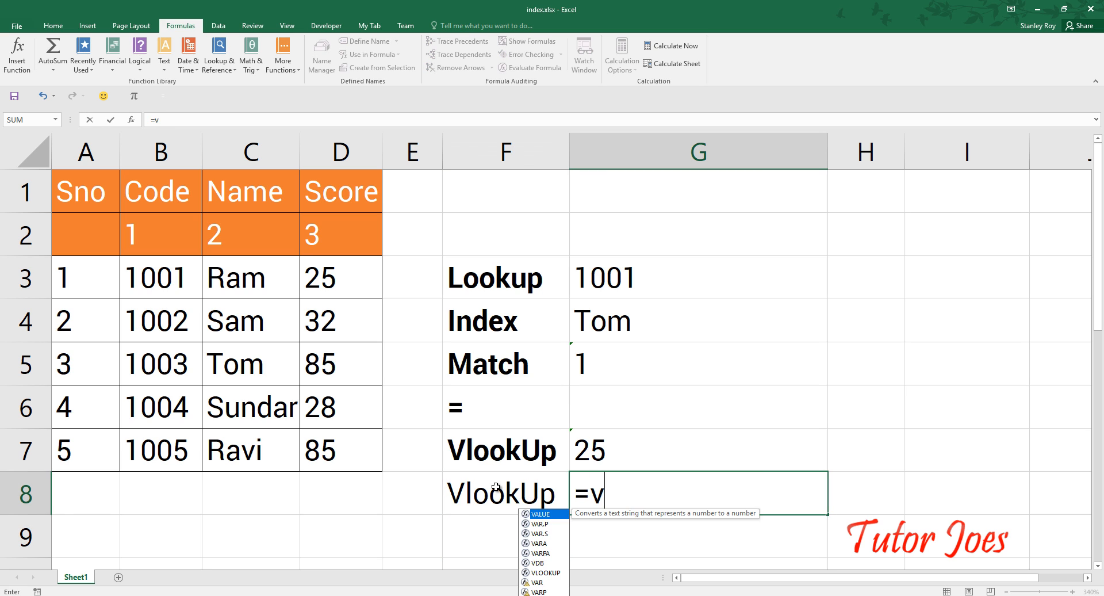
text(lookup)
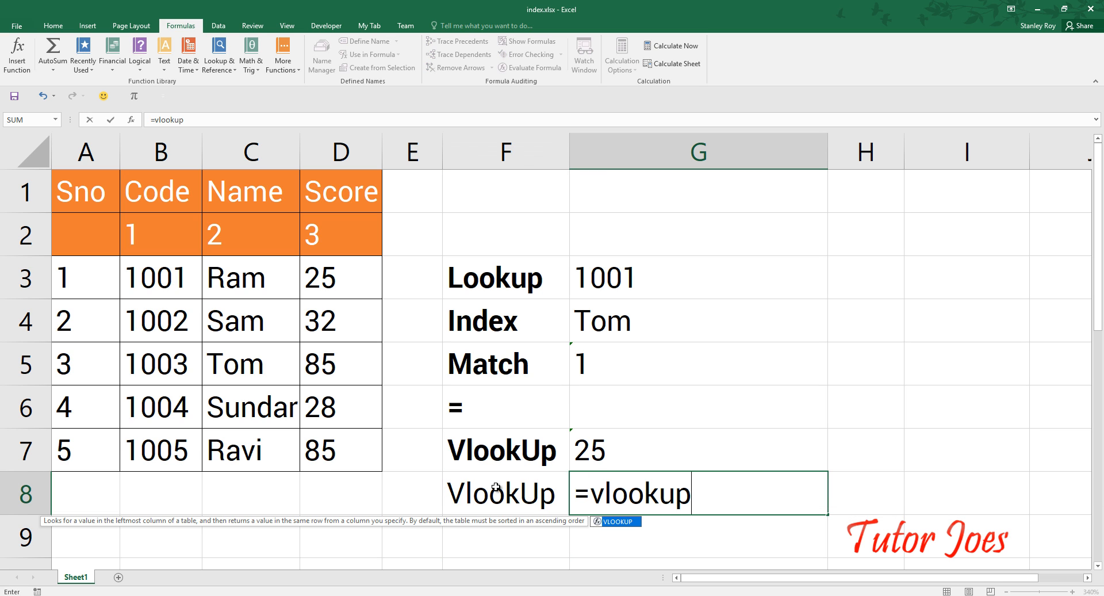
text(()
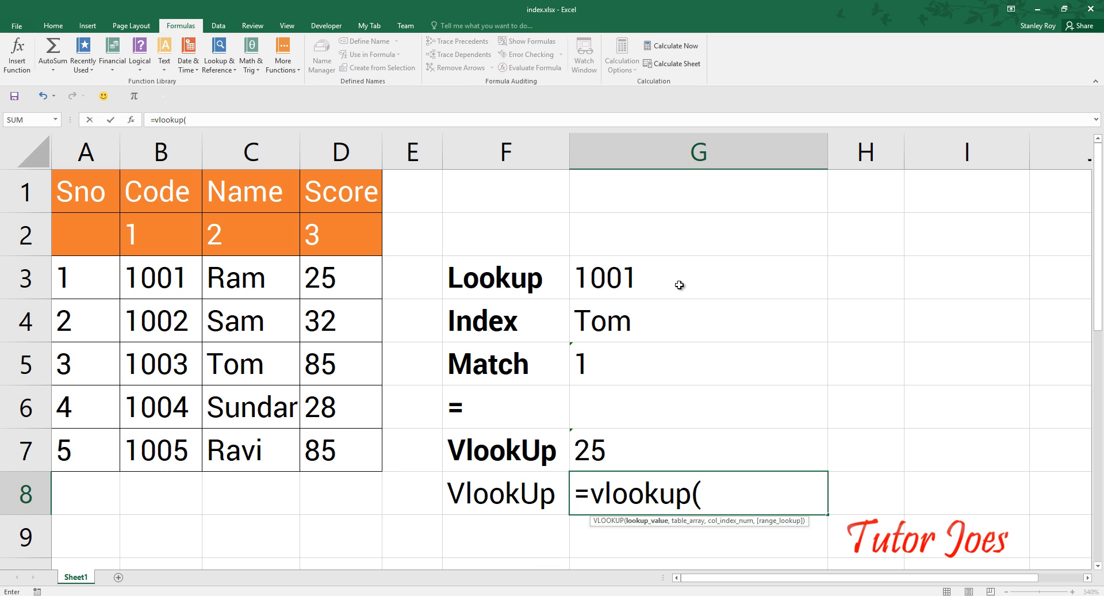
click(635, 278)
text(,)
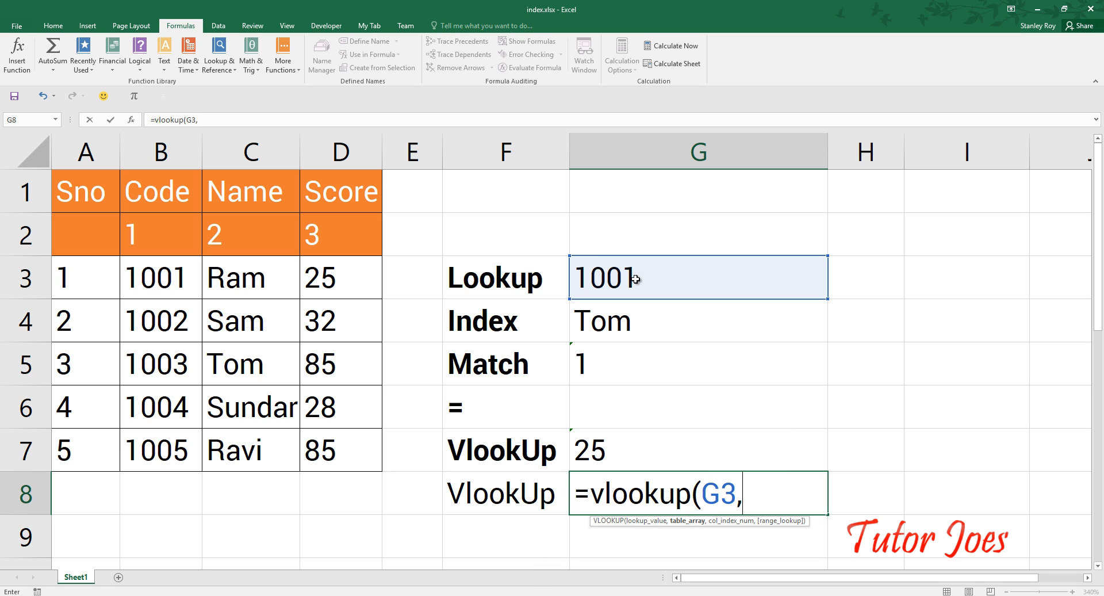
drag(169, 277, 349, 452)
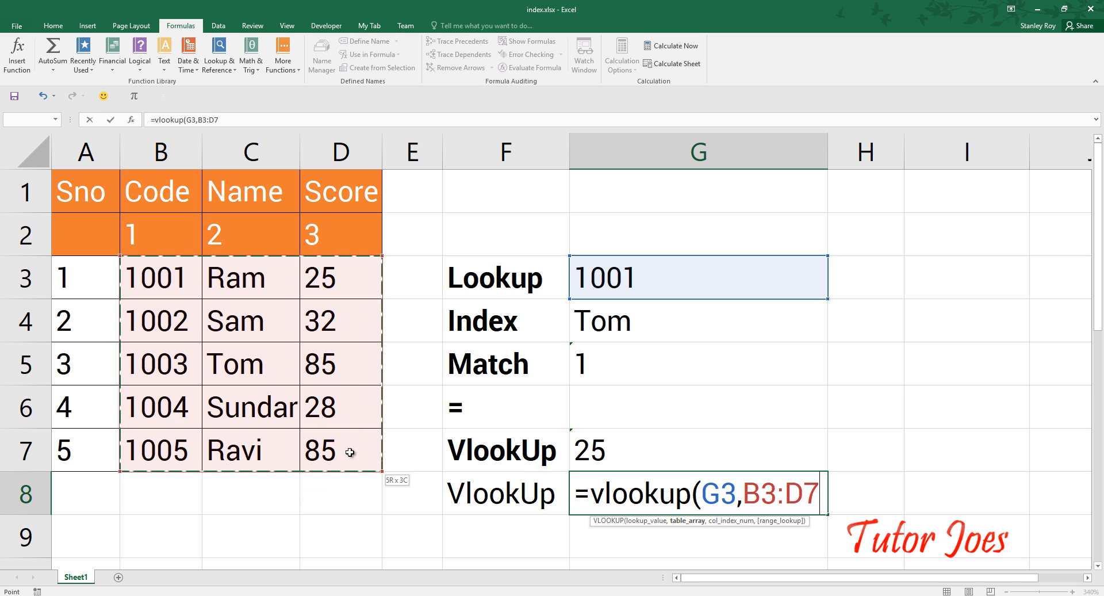
text(,)
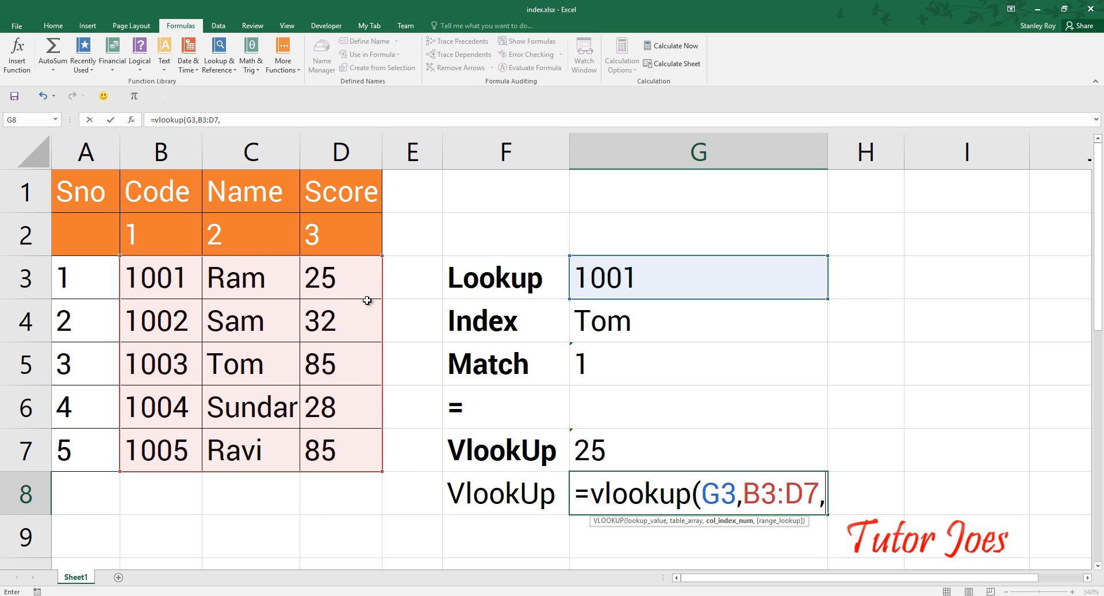
text(3,)
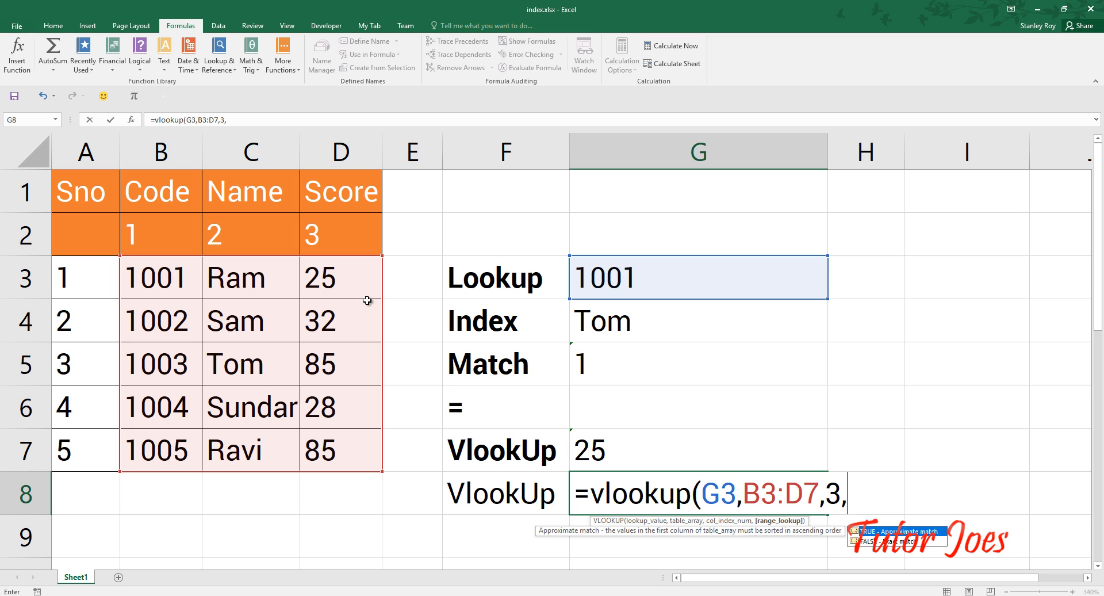
text(0))
key(Return)
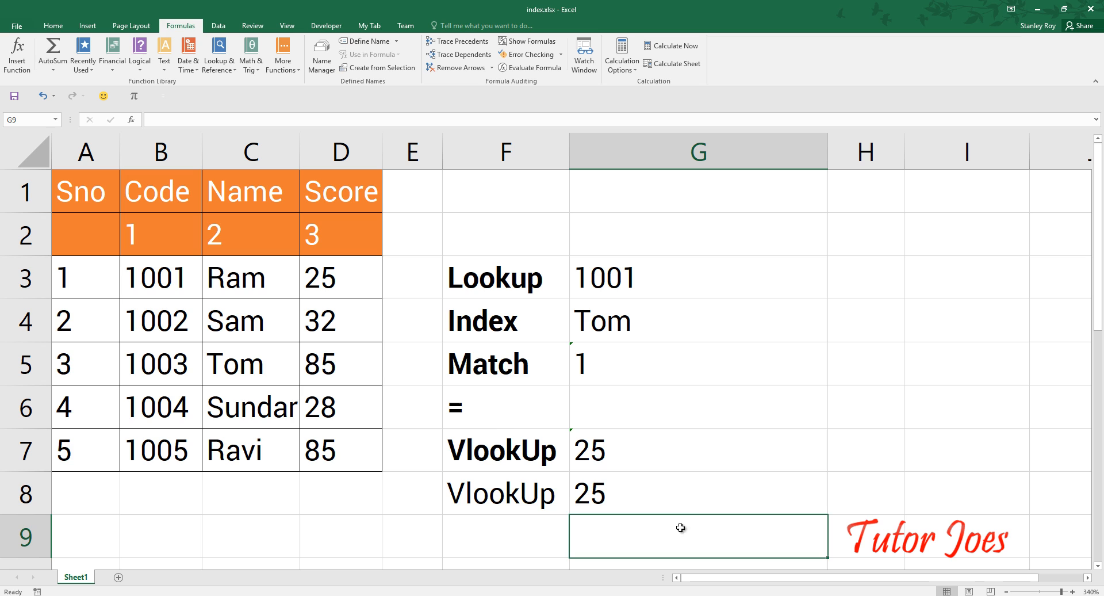
- Compare the VLOOKUP formula in G8 with the INDEX and MATCH formula in G7, and change the lookup code in G3 to 1004
click(598, 496)
click(603, 461)
click(607, 494)
click(609, 462)
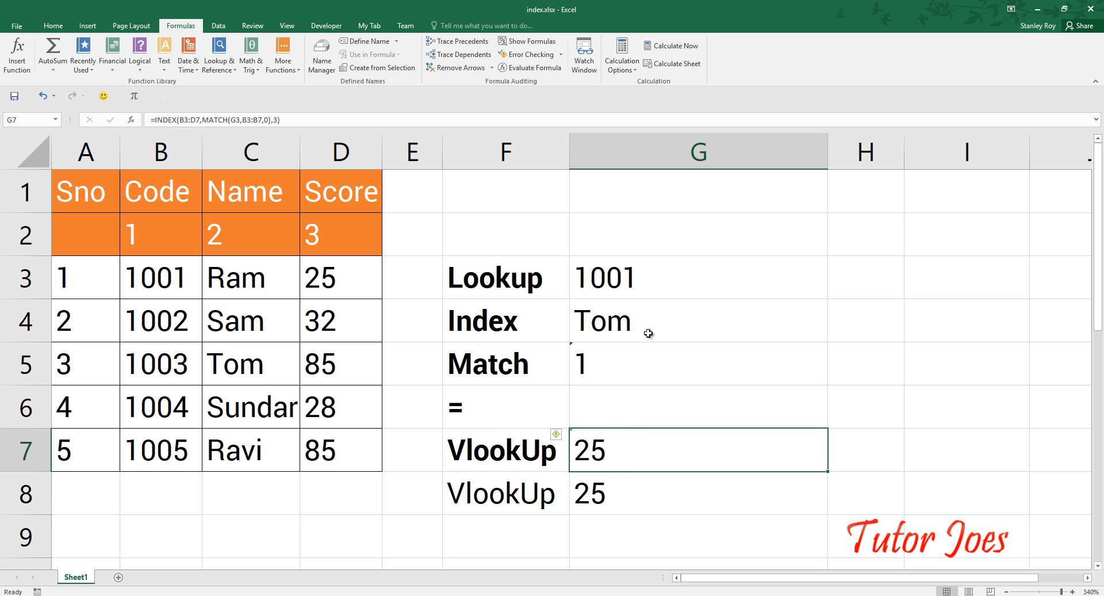
click(635, 282)
double_click(673, 282)
key(BackSpace)
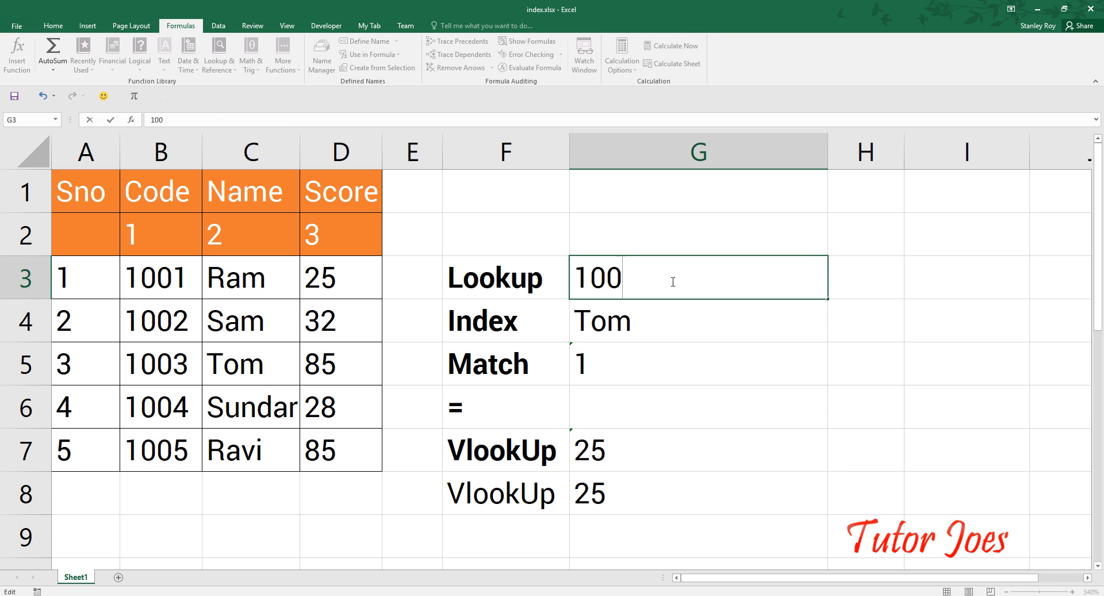
text(4)
key(Return)
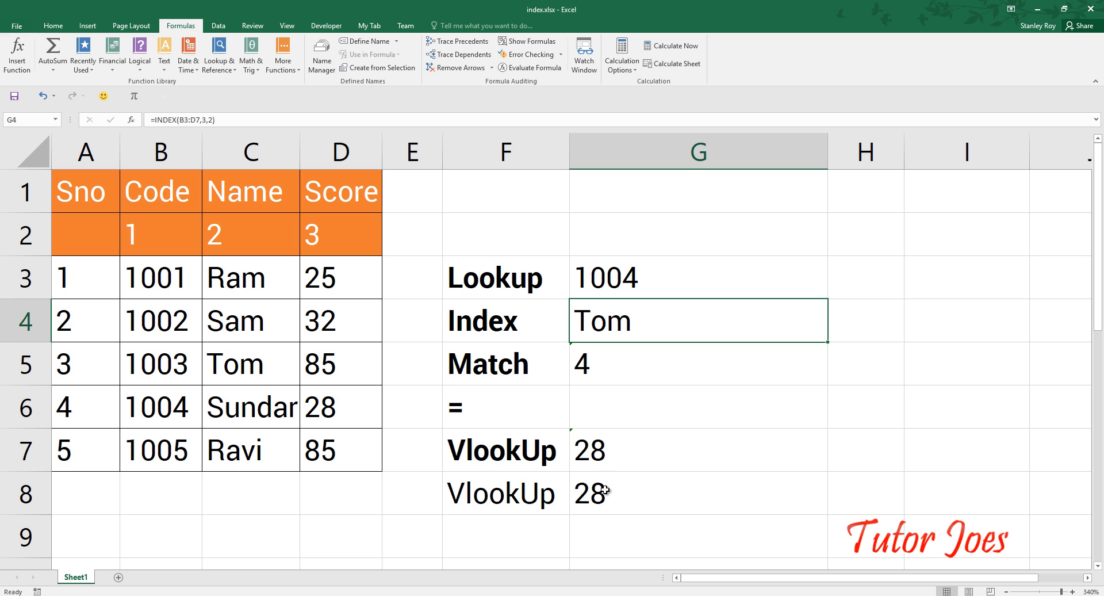